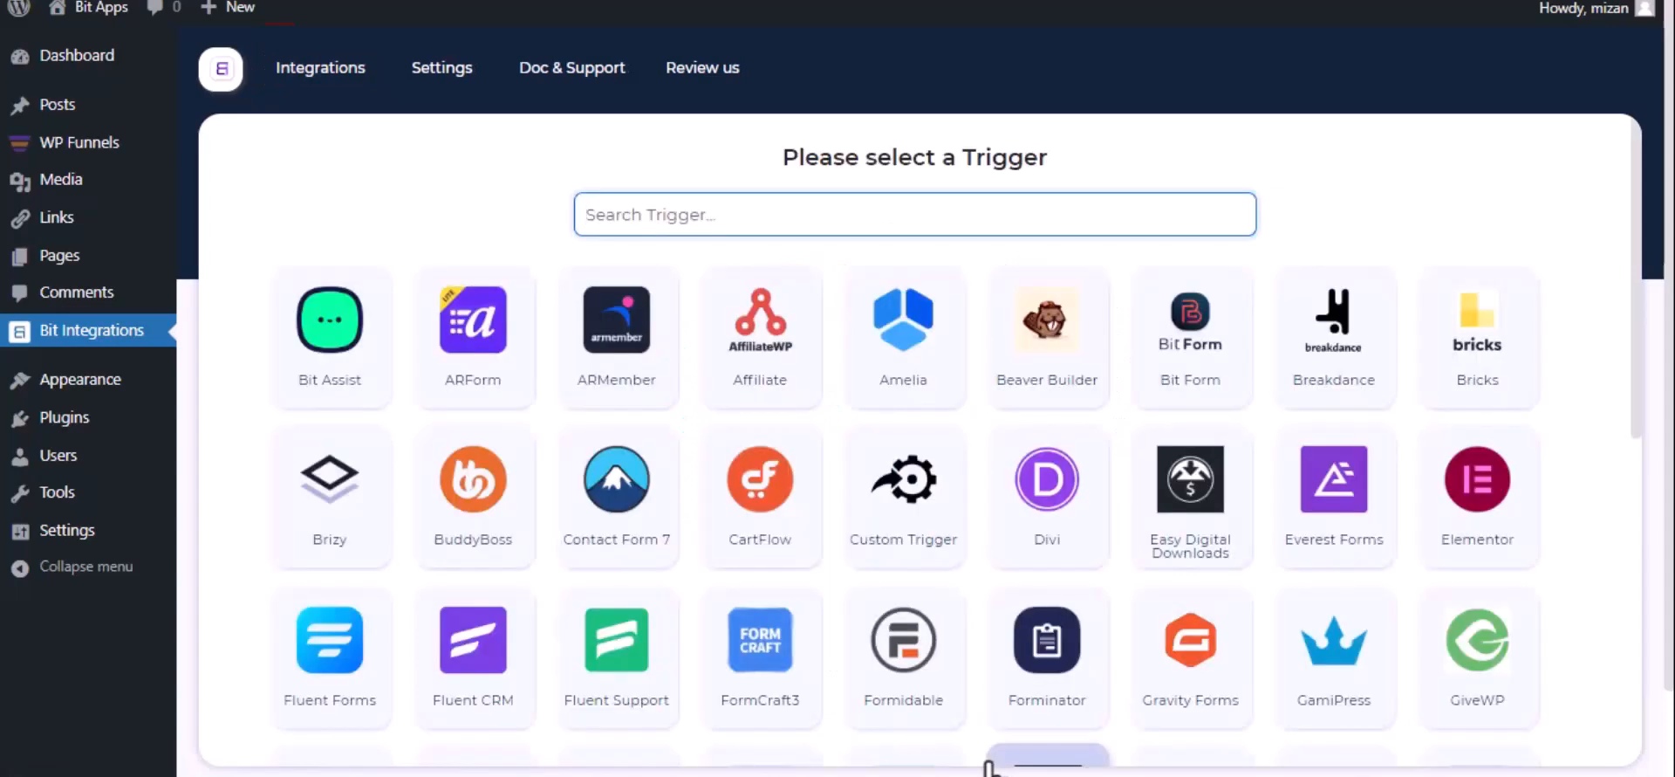
Set WPFunnels as the trigger, copy its webhook URL and start fetching test data
{"action": "type", "text": "wp"}
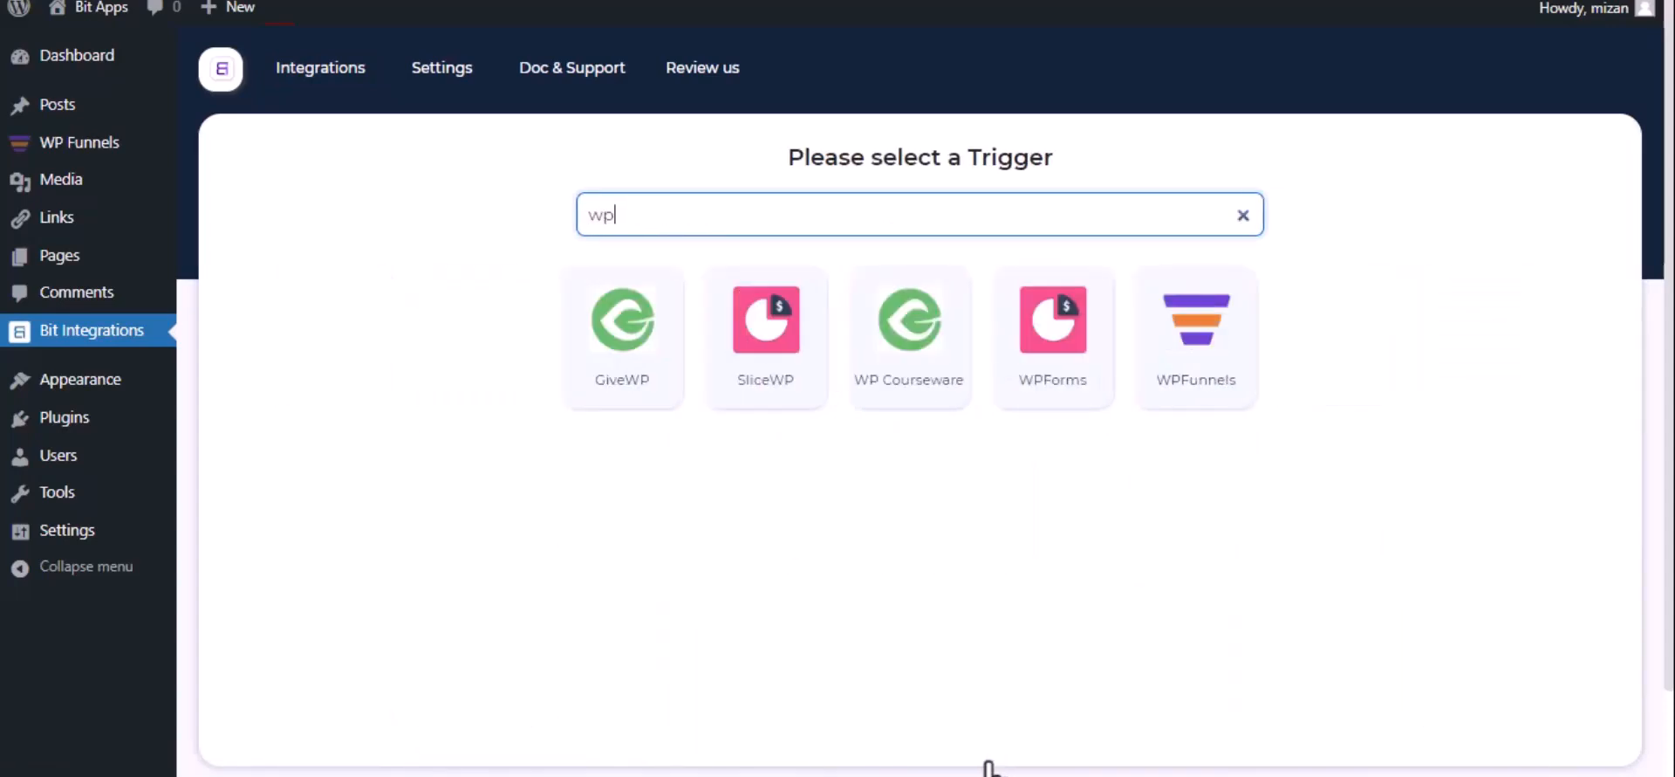
{"action": "left_click", "coordinate": [1175, 379]}
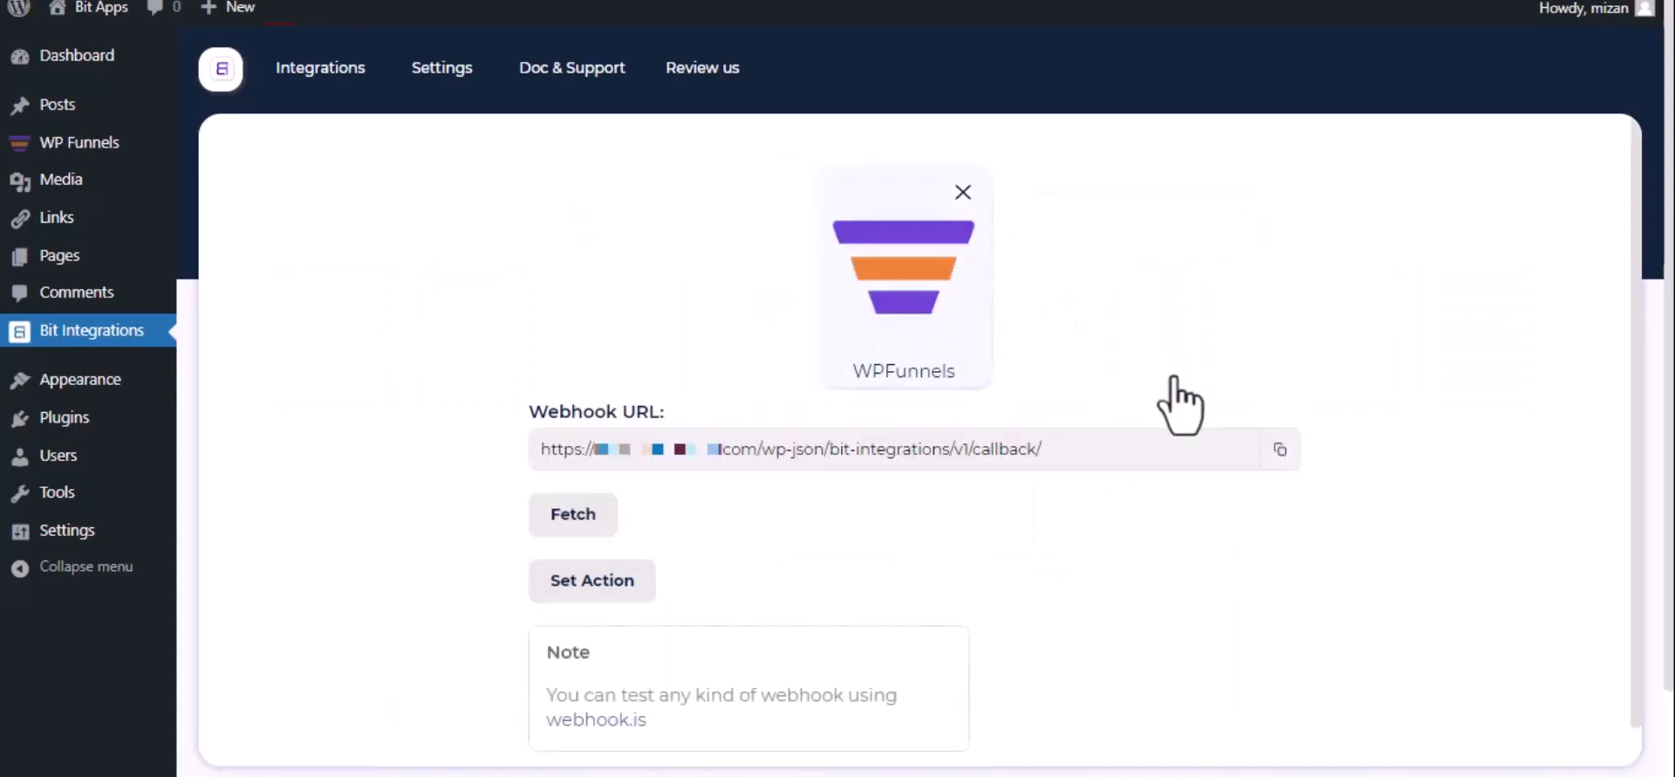
{"action": "left_click", "coordinate": [1278, 451]}
{"action": "left_click", "coordinate": [554, 521]}
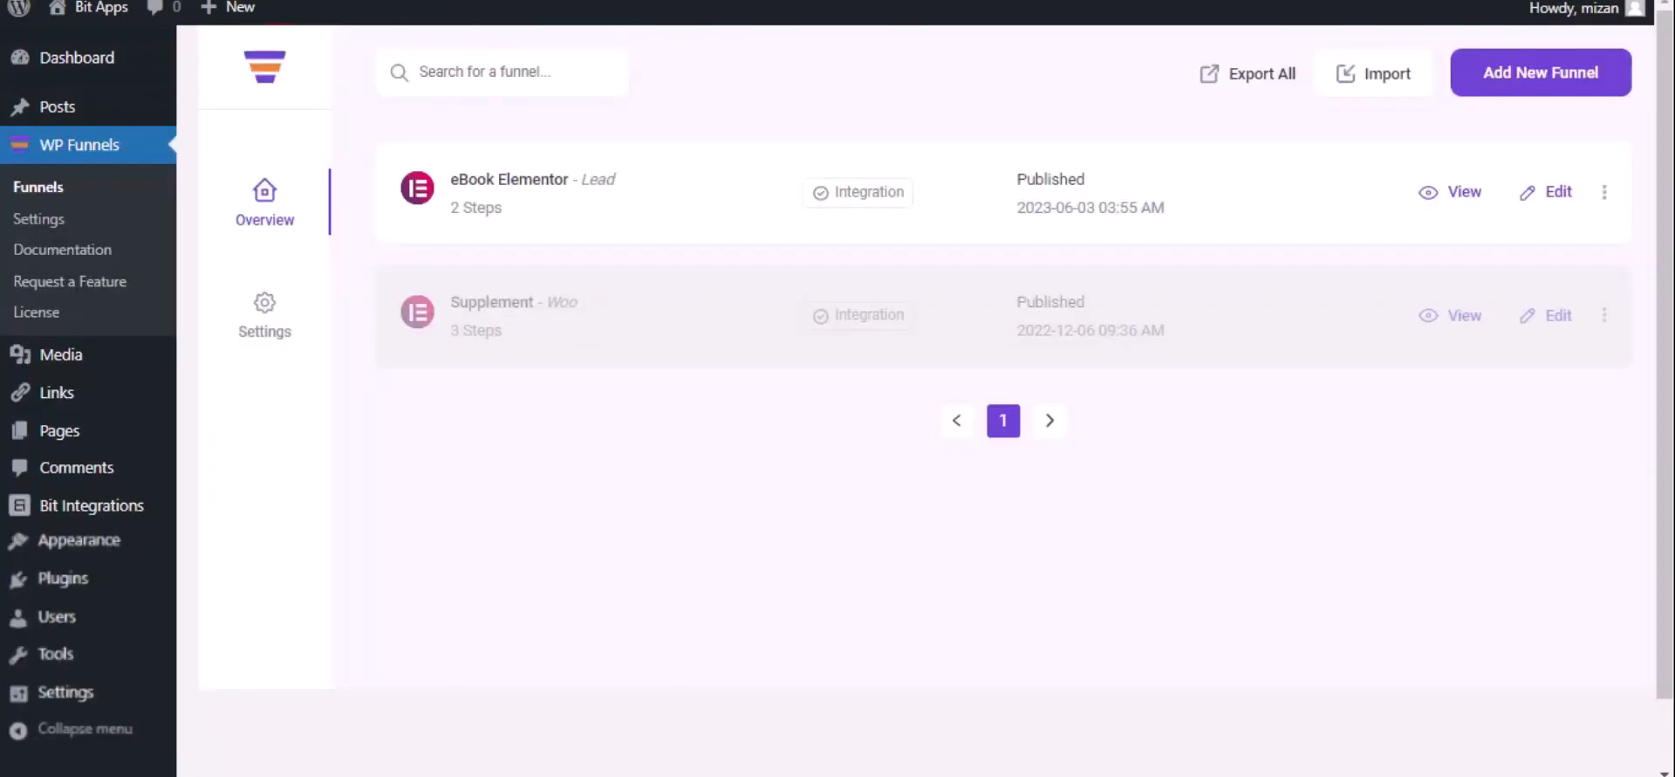
Add a webhook named 'Bit Integrations' with the copied URL to the eBook Elementor funnel
{"action": "left_click", "coordinate": [1554, 193]}
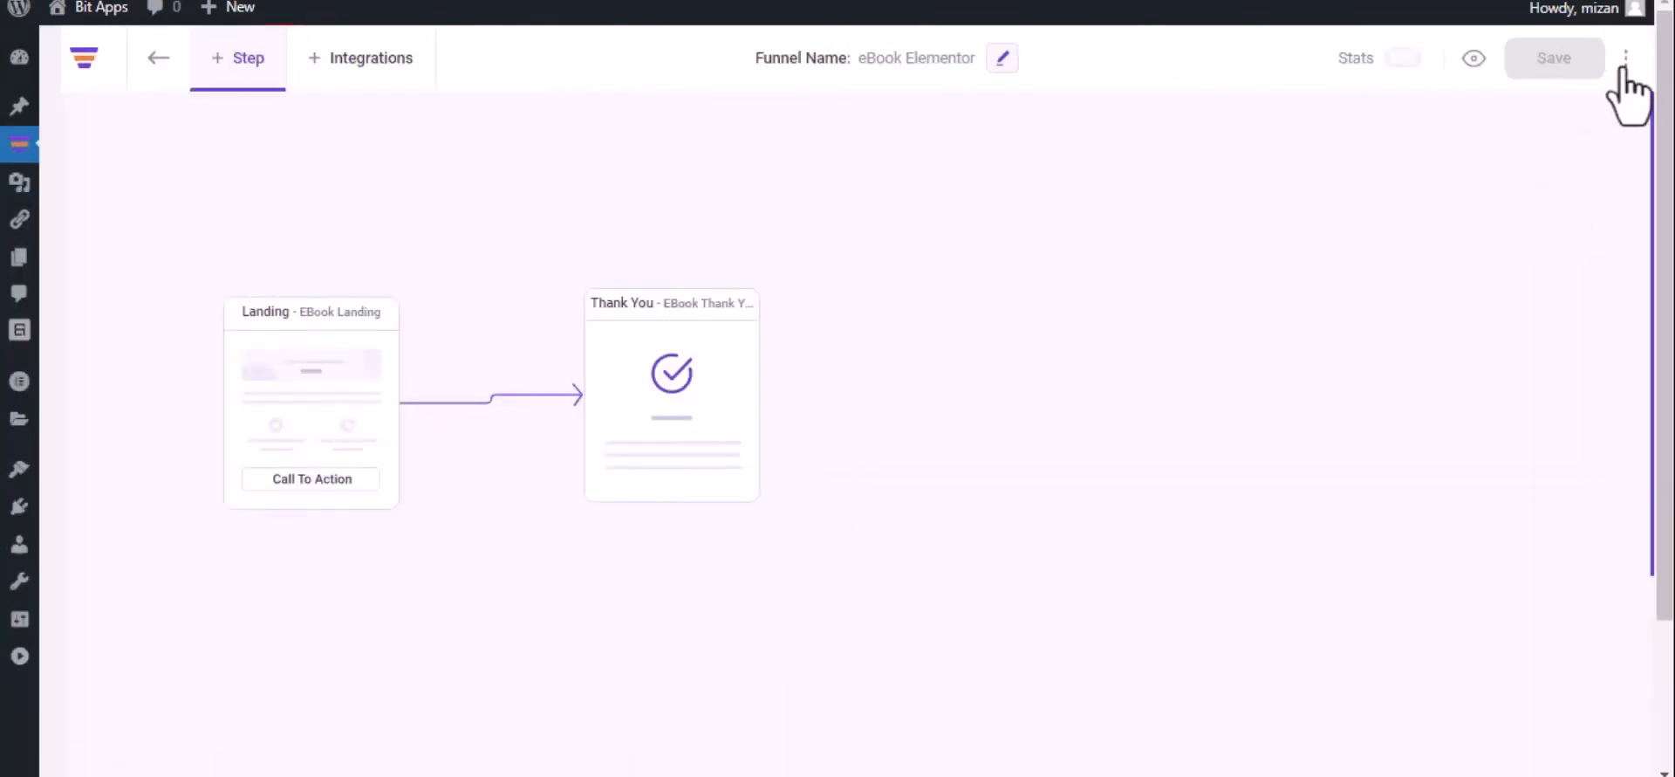
{"action": "left_click", "coordinate": [1626, 57]}
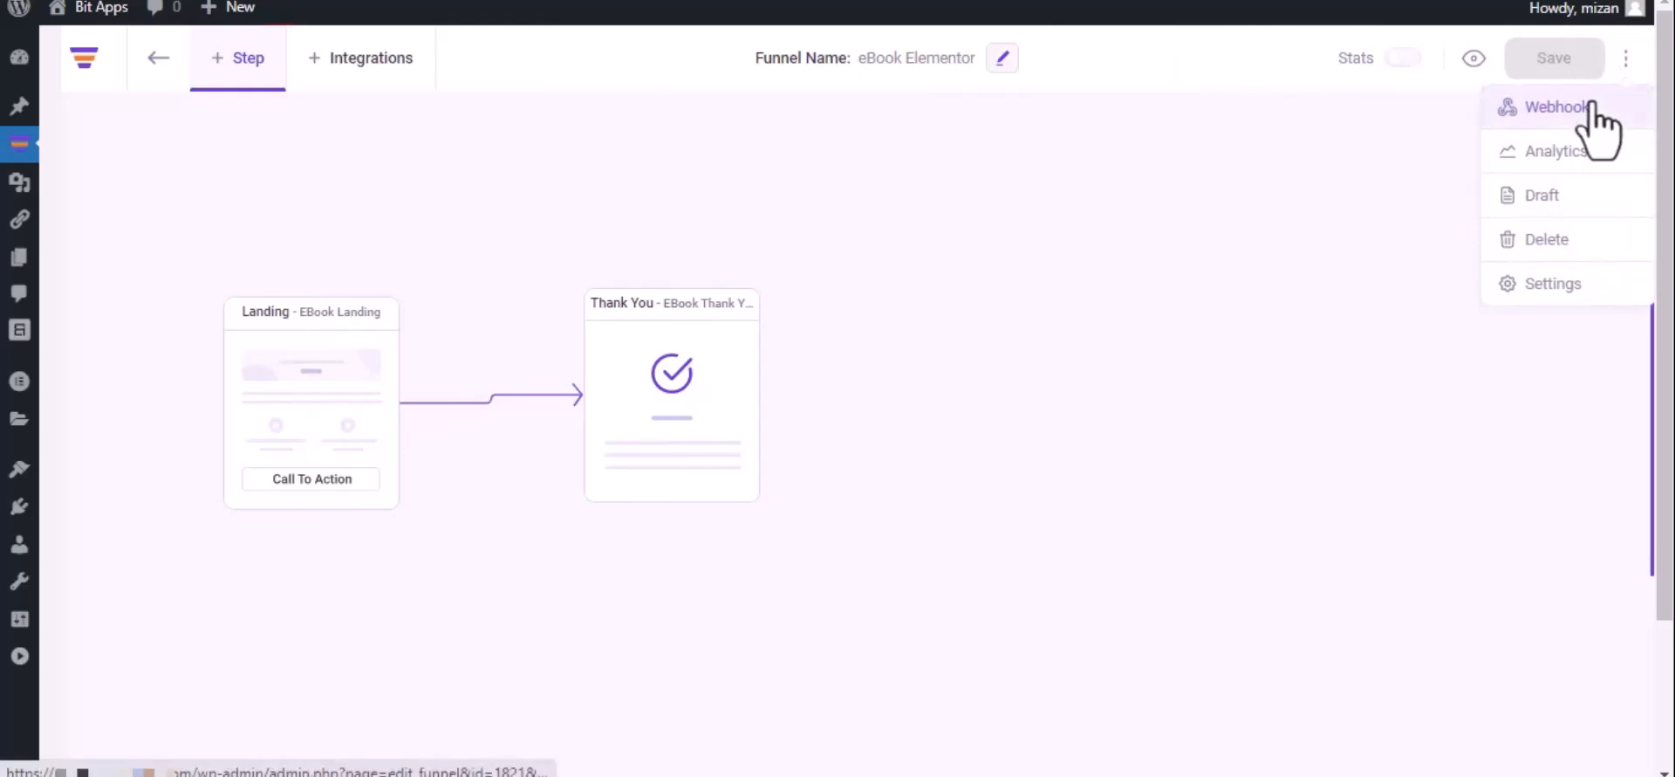
{"action": "left_click", "coordinate": [1592, 106]}
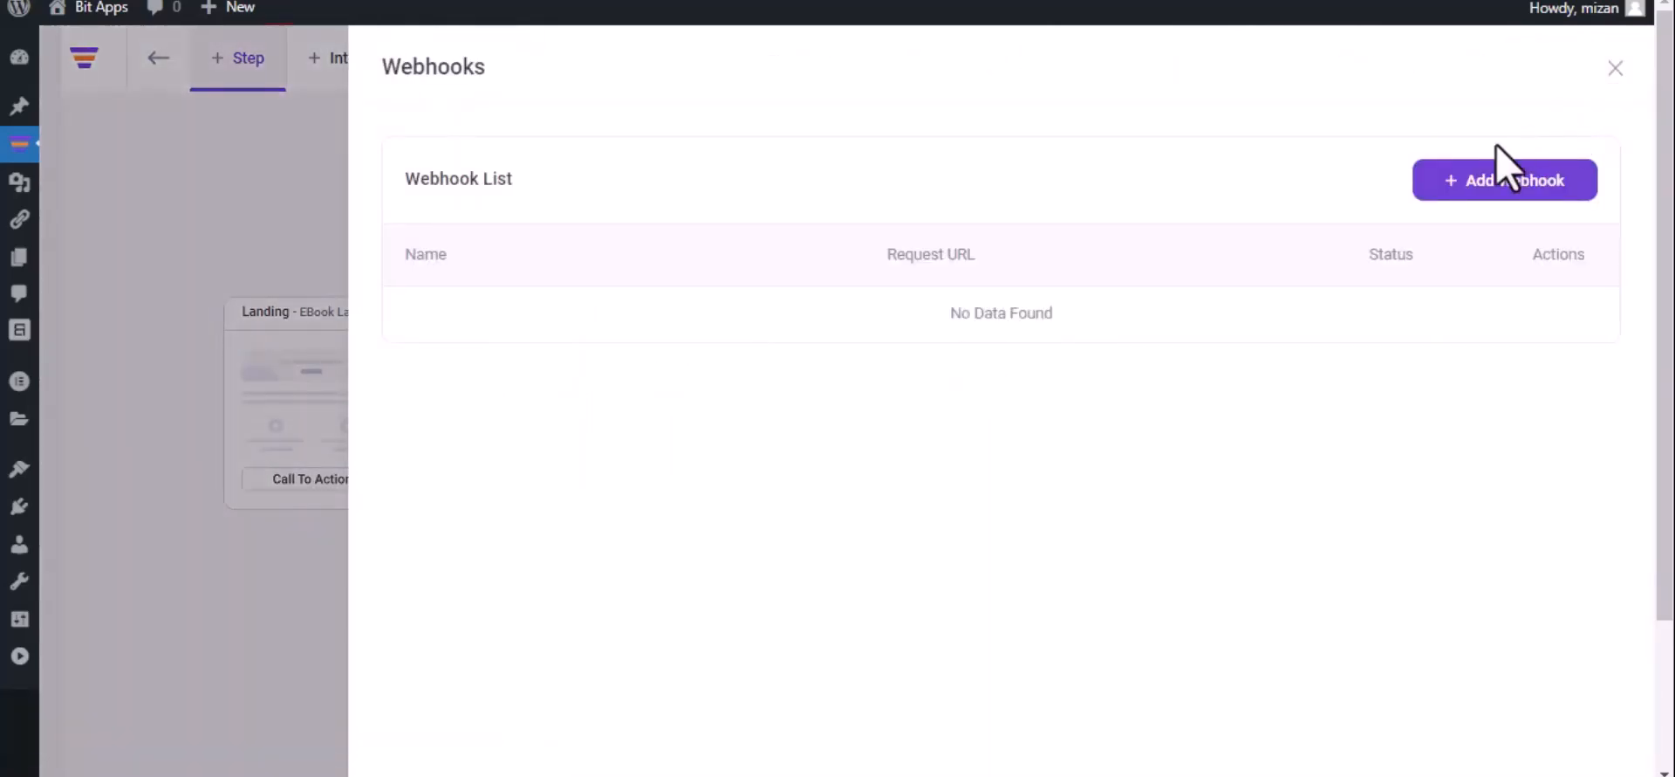
{"action": "left_click", "coordinate": [1501, 182]}
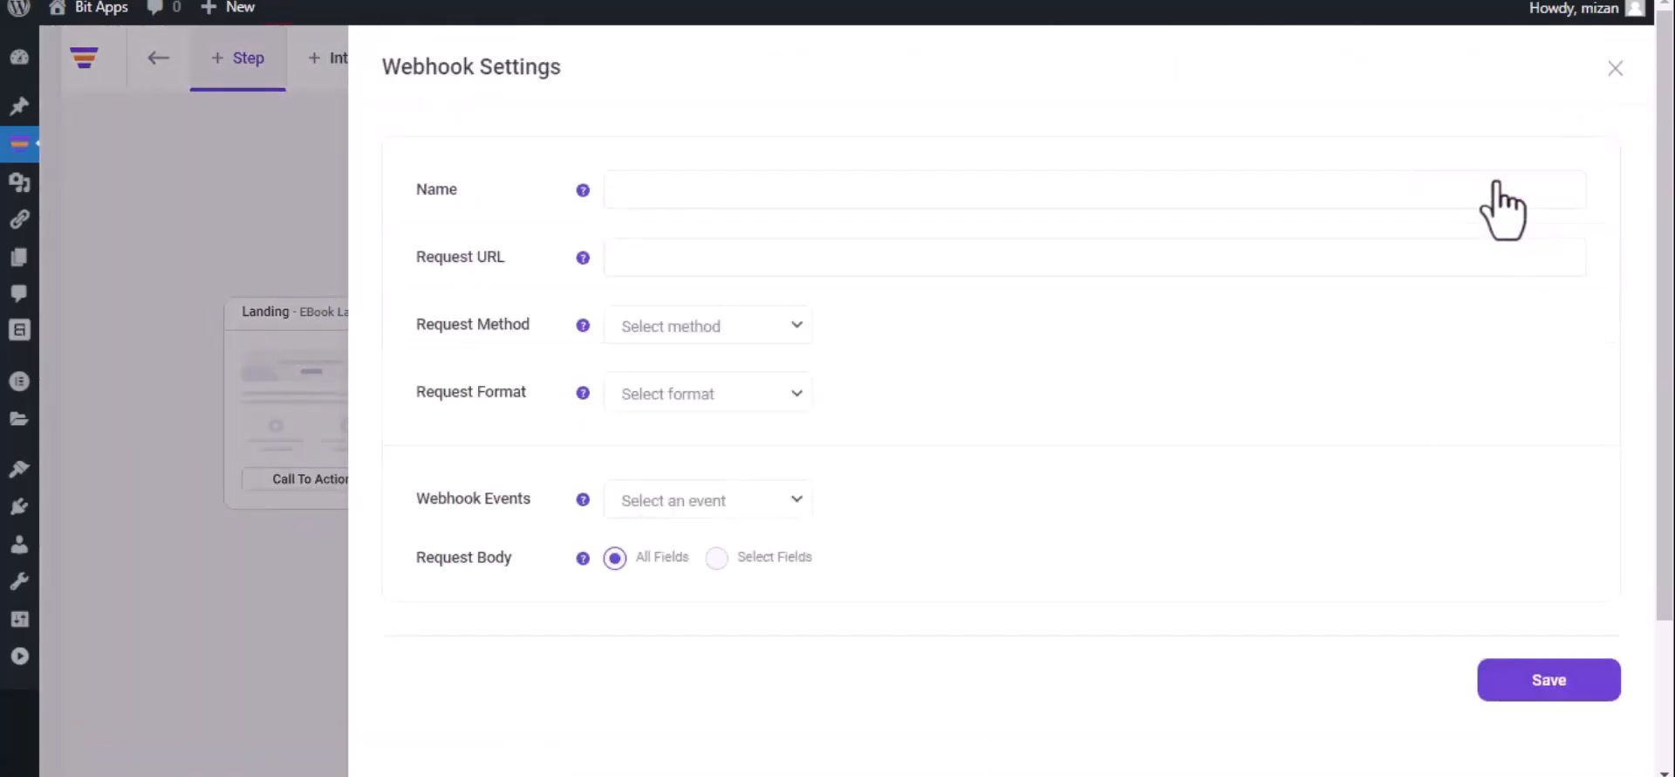
{"action": "left_click", "coordinate": [1088, 200]}
{"action": "type", "text": "Bit Integrations"}
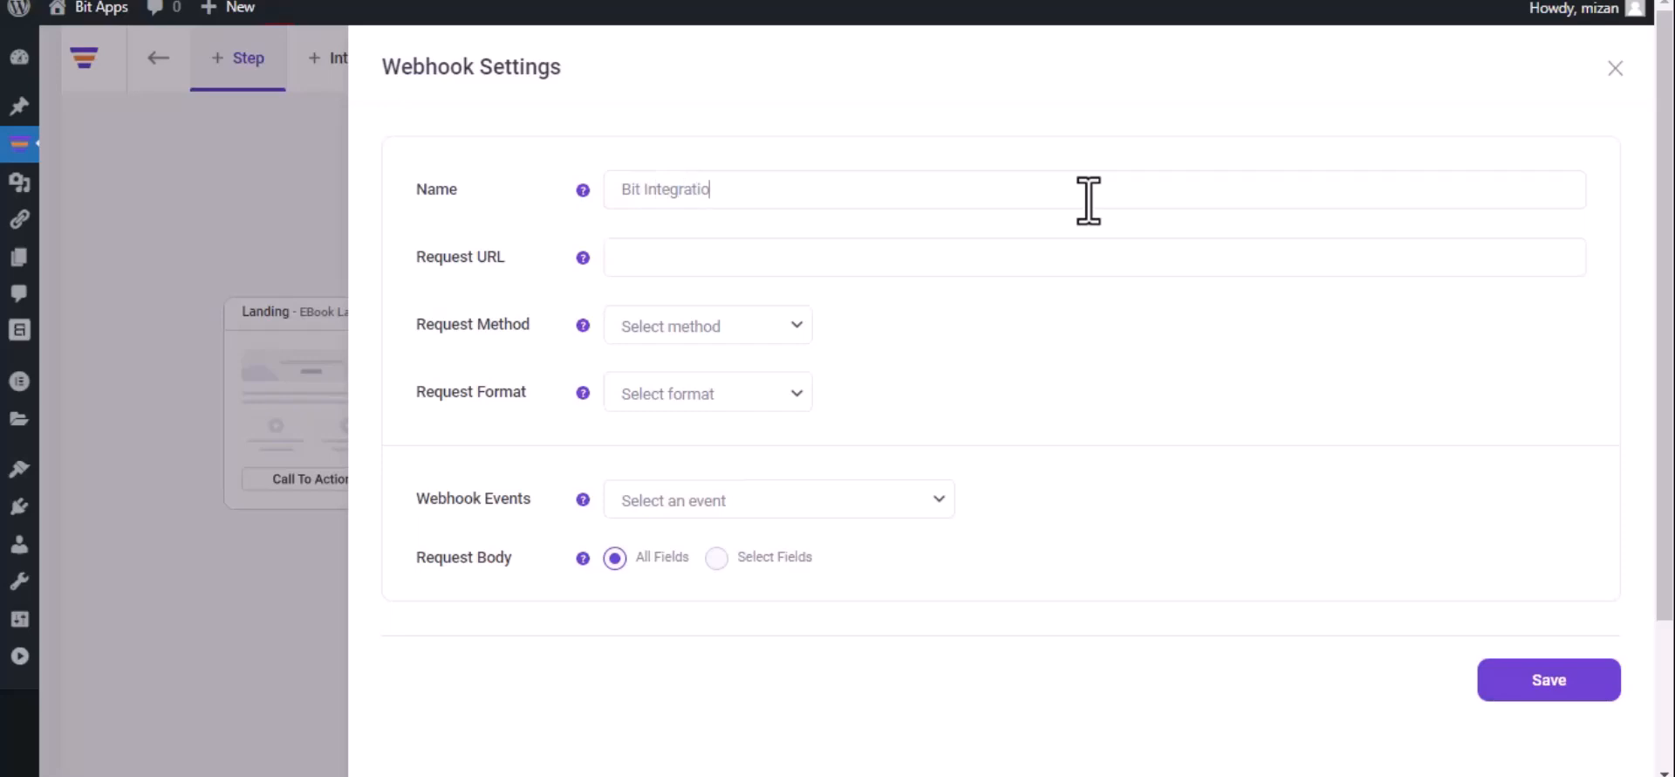
{"action": "left_click", "coordinate": [834, 255]}
{"action": "key", "text": "ctrl+v"}
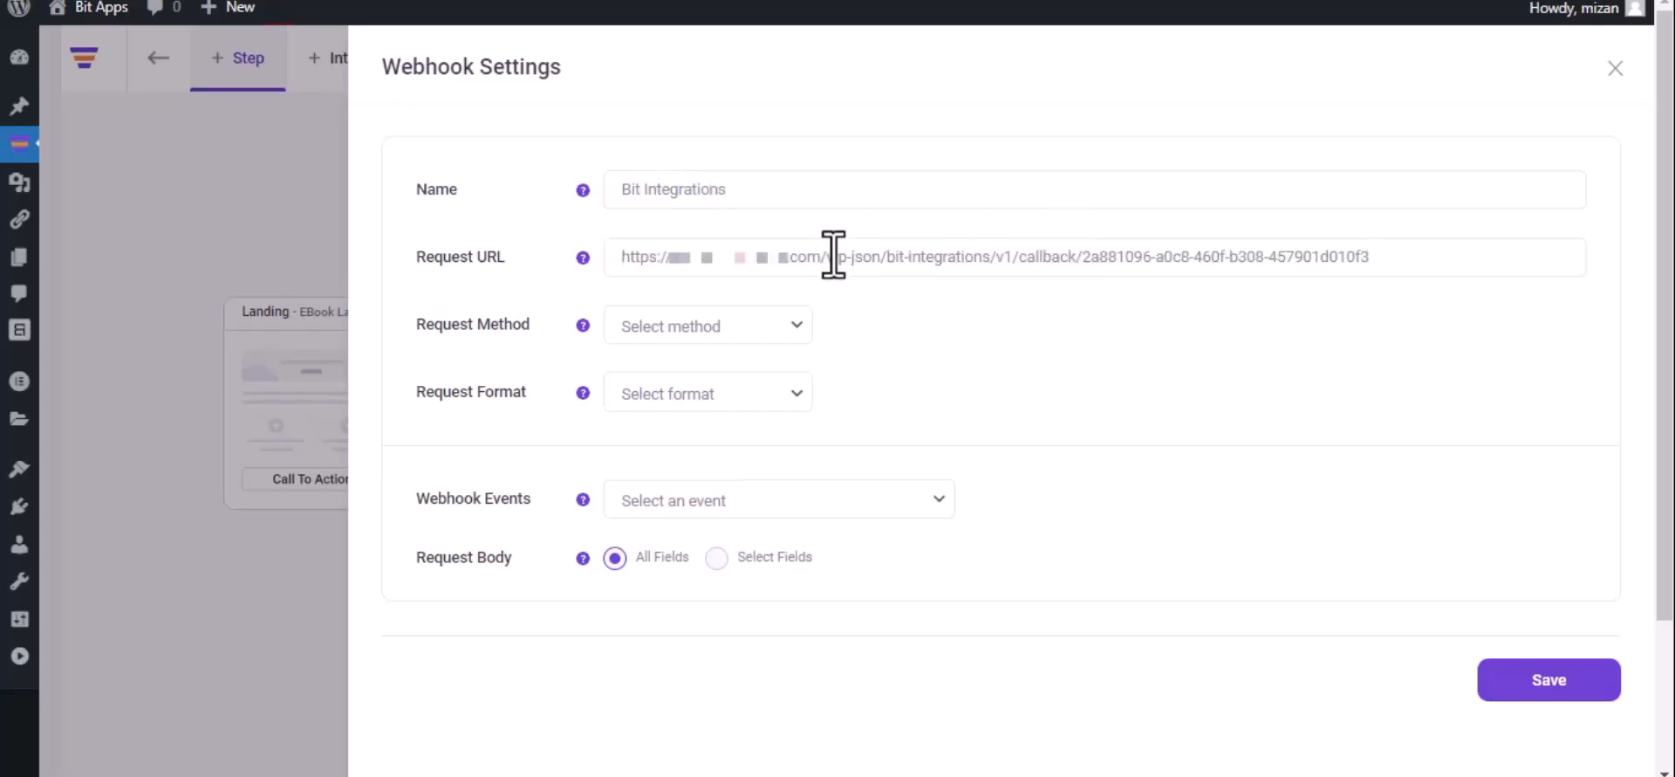
Set the webhook to POST, JSON and the After Optin Form Submitted (eBook Landing) event, and save
{"action": "left_click", "coordinate": [711, 339]}
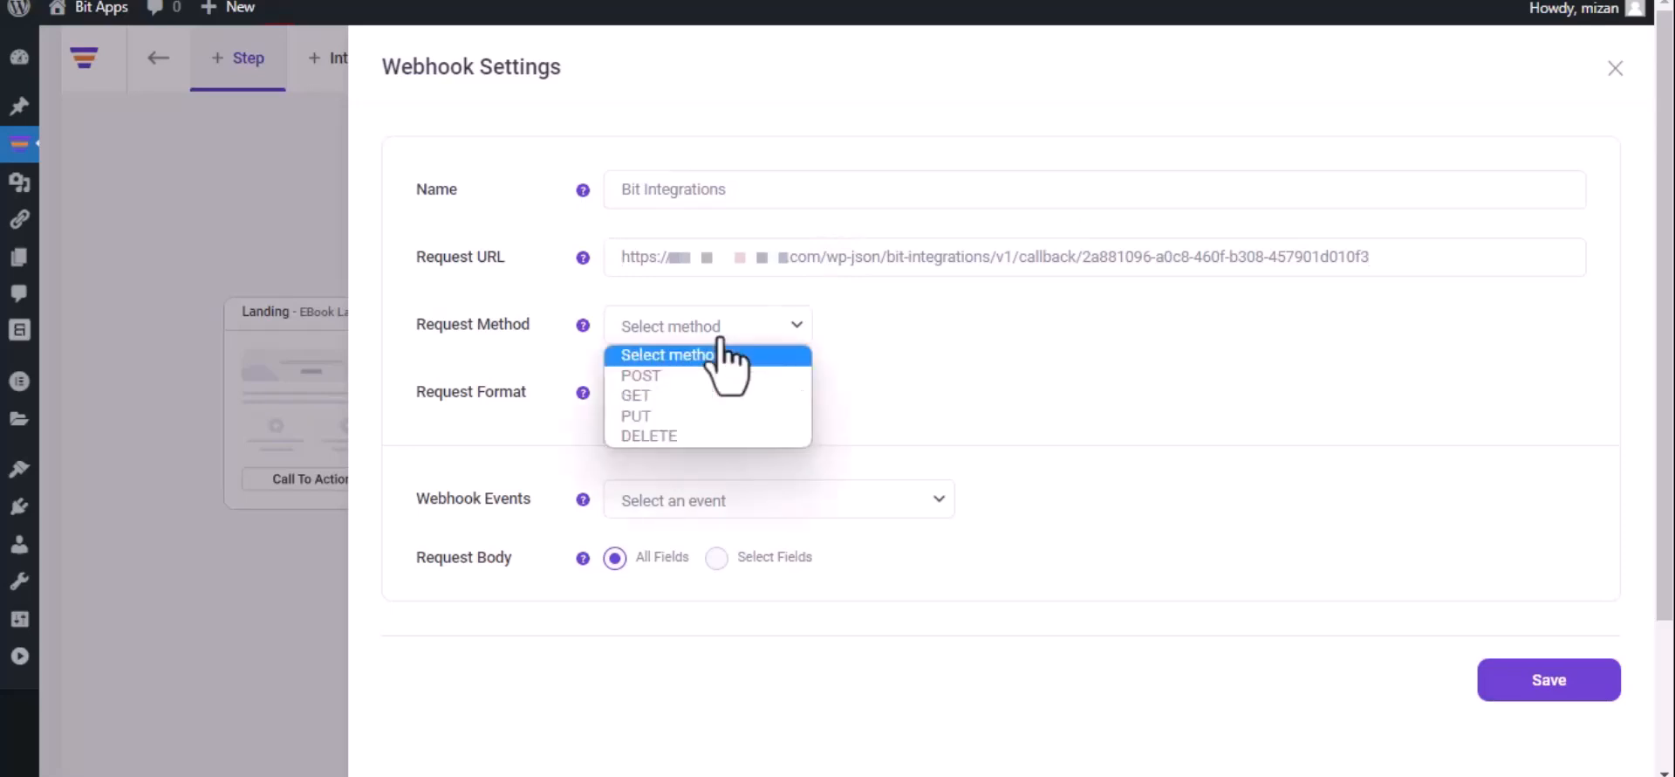
{"action": "left_click", "coordinate": [704, 376]}
{"action": "left_click", "coordinate": [705, 389]}
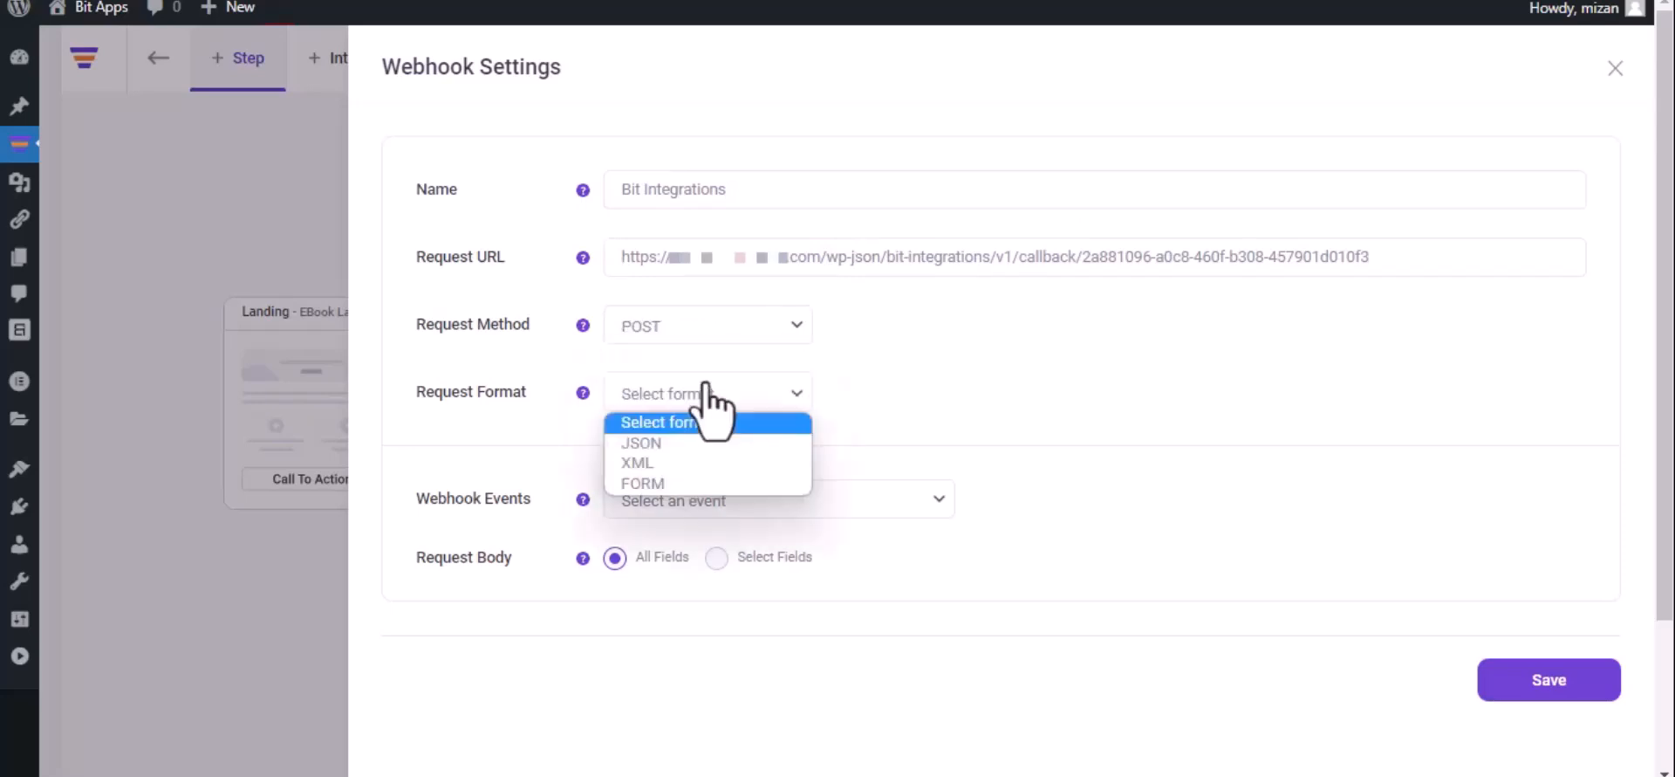
{"action": "left_click", "coordinate": [698, 442]}
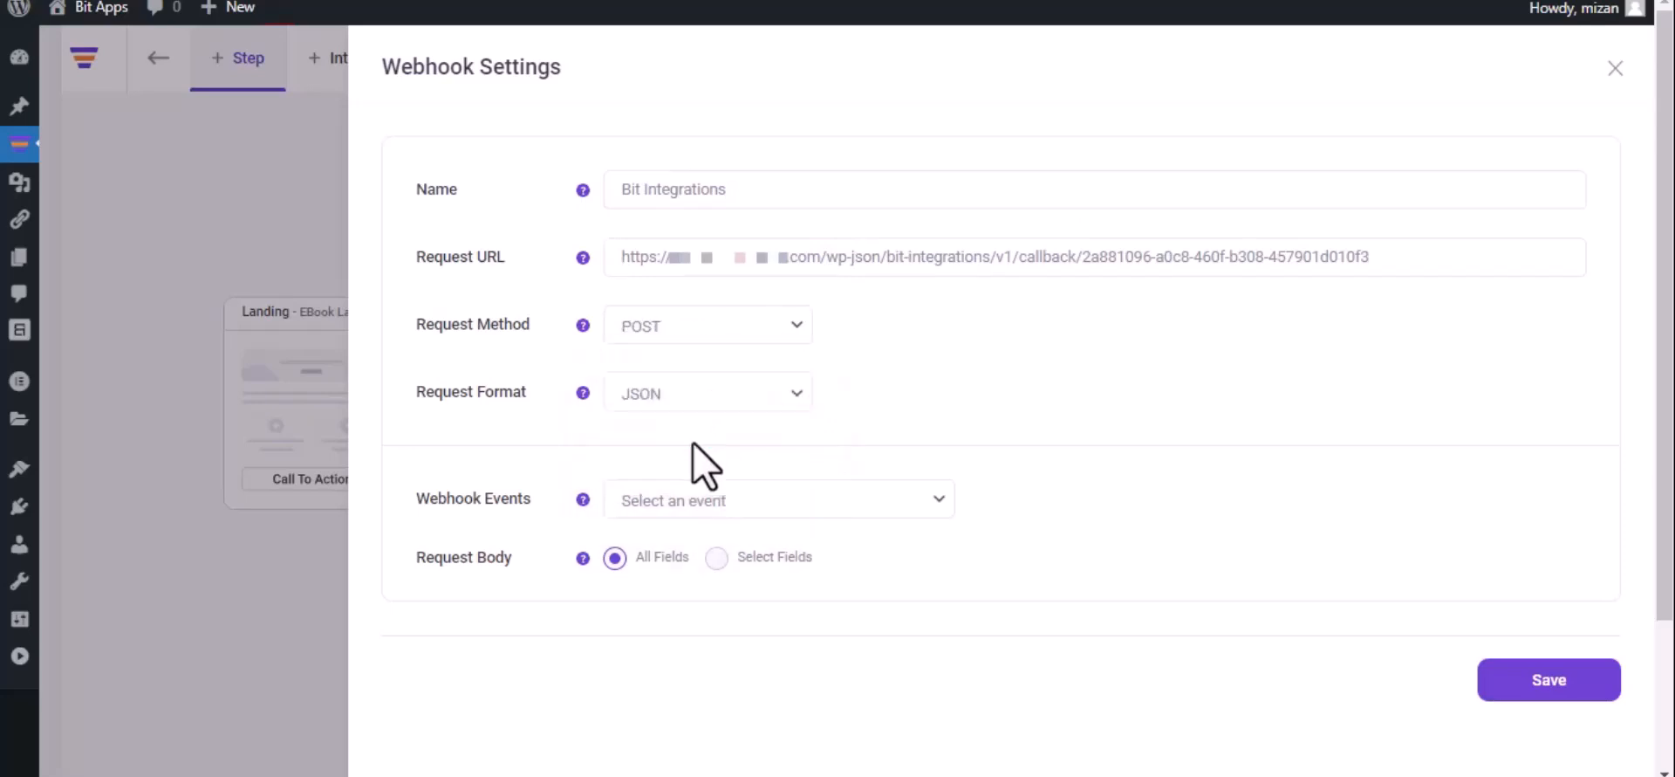
{"action": "left_click", "coordinate": [733, 497]}
{"action": "left_click", "coordinate": [734, 550]}
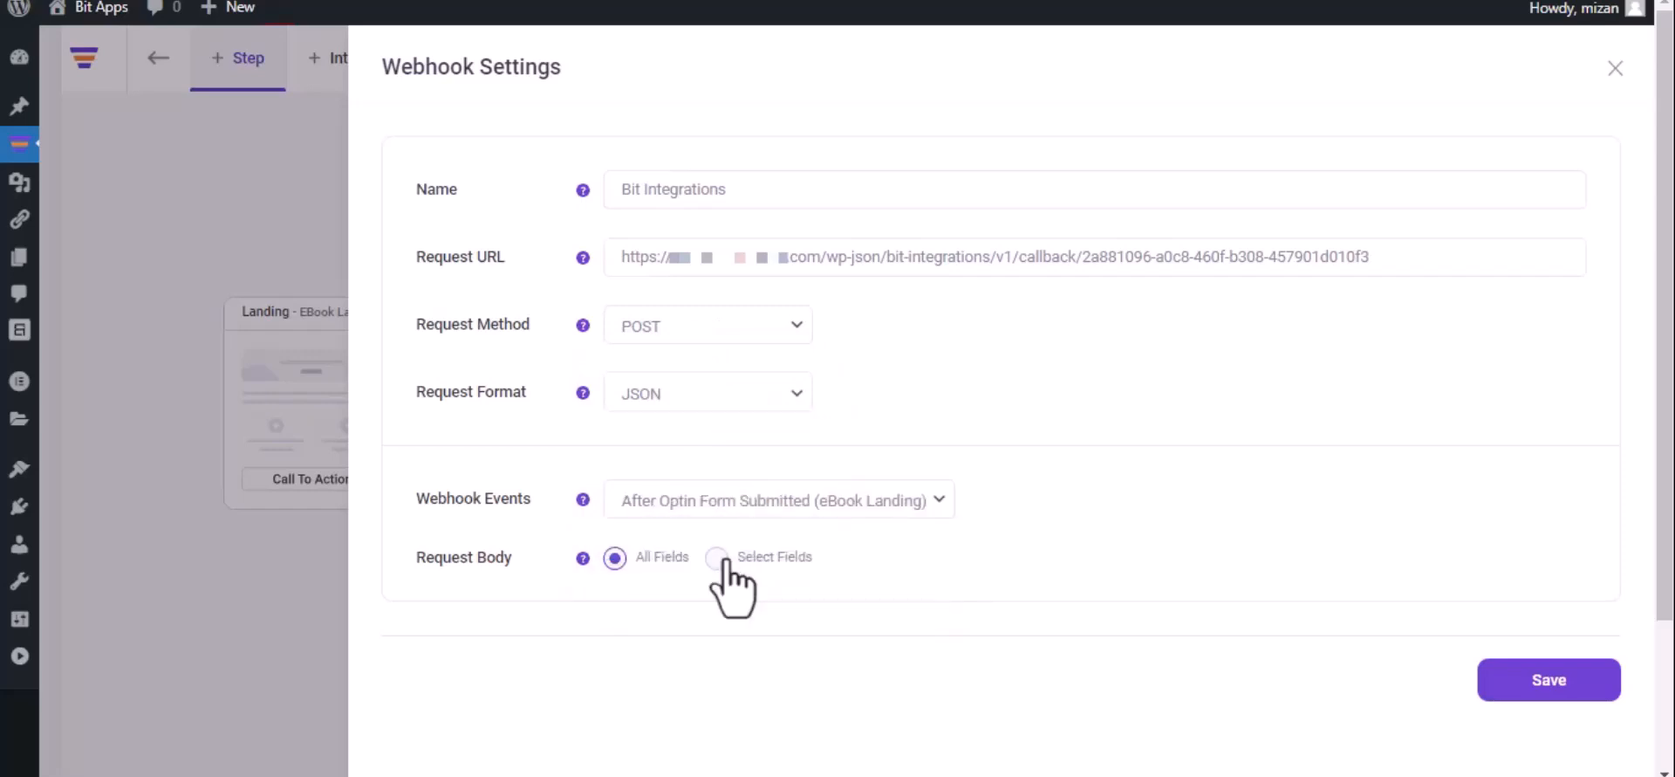
{"action": "left_click", "coordinate": [1544, 694]}
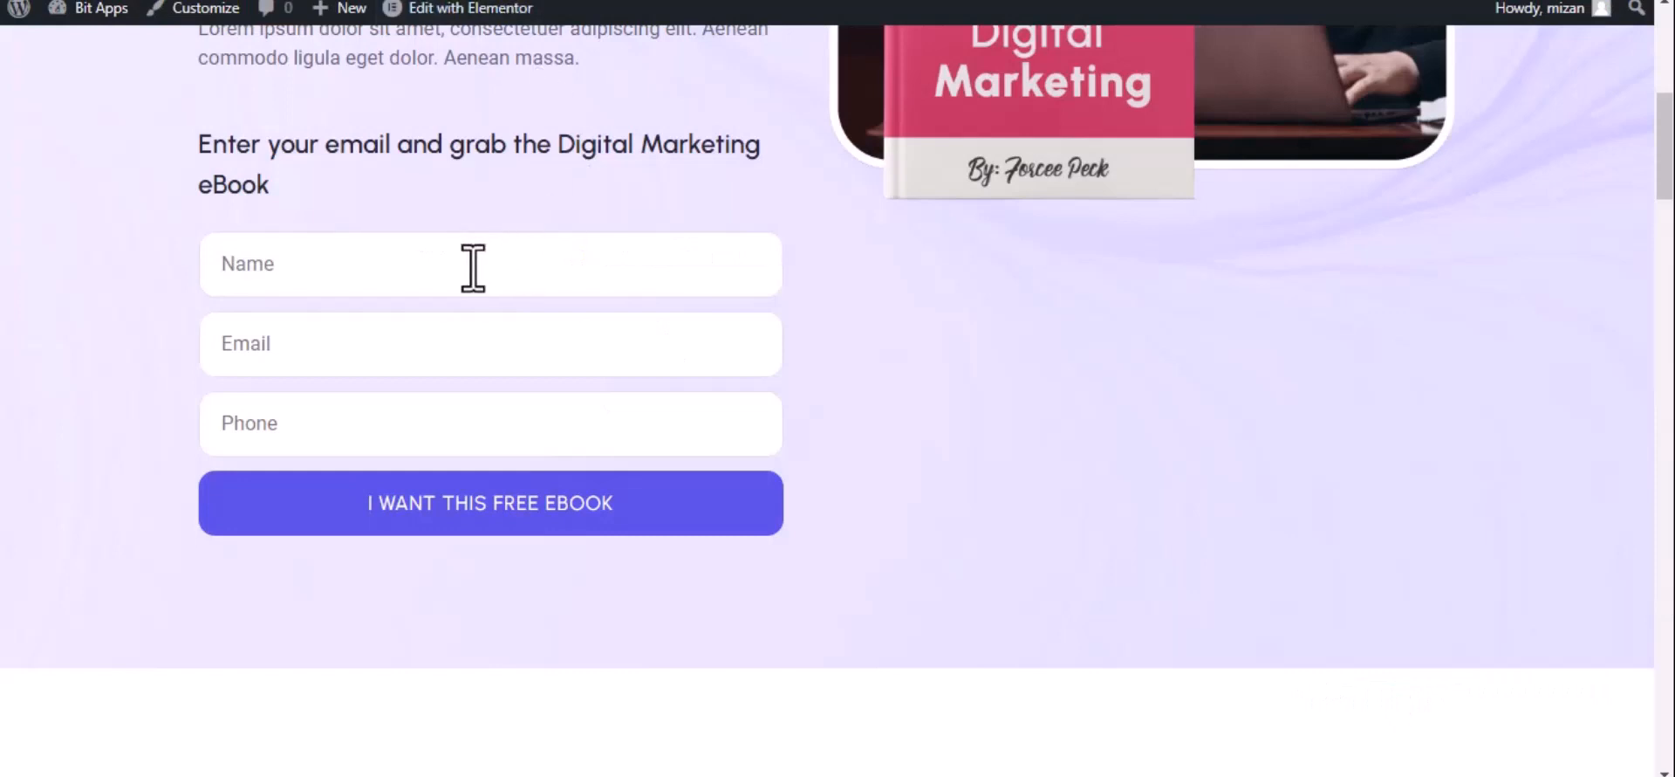
Submit the eBook opt-in form with name 'Bit Integrations', a test e-mail and a phone number
{"action": "left_click", "coordinate": [473, 268]}
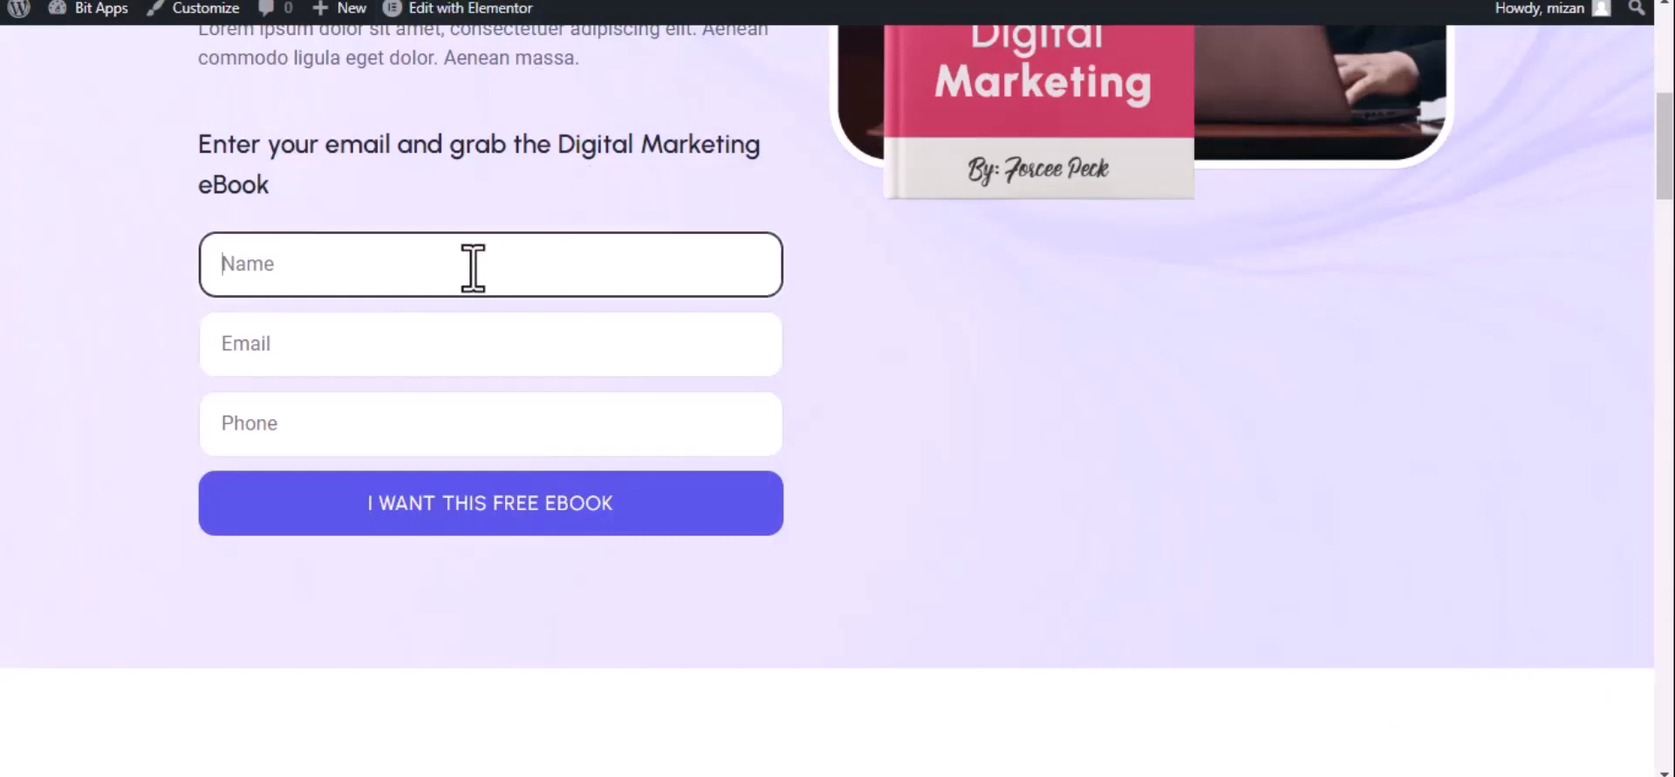
{"action": "type", "text": "B"}
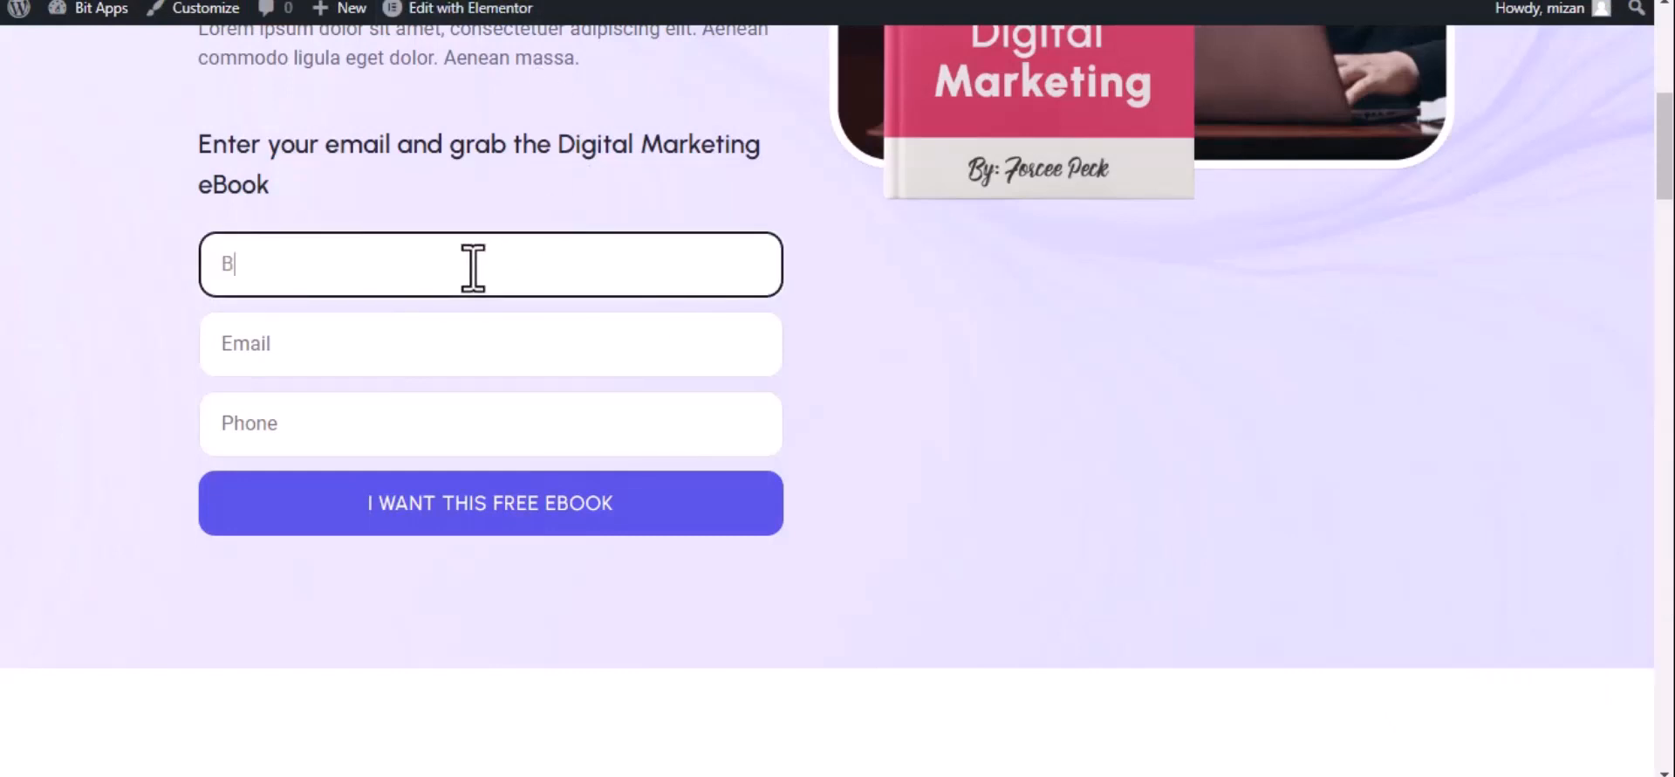
{"action": "type", "text": "it Integrations"}
{"action": "left_click", "coordinate": [371, 362]}
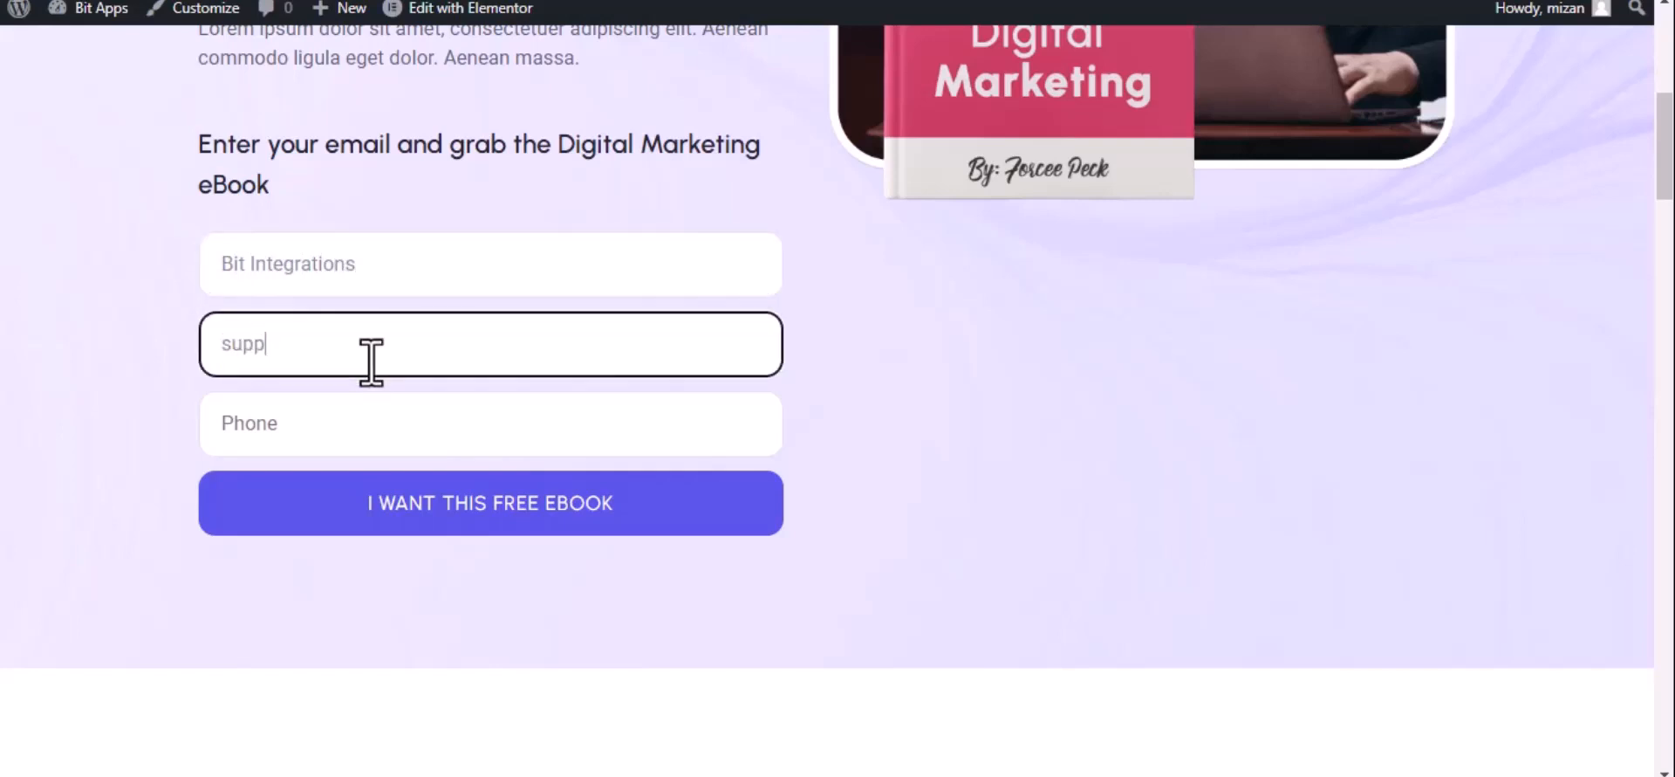
{"action": "left_click", "coordinate": [372, 424]}
{"action": "type", "text": "444555666"}
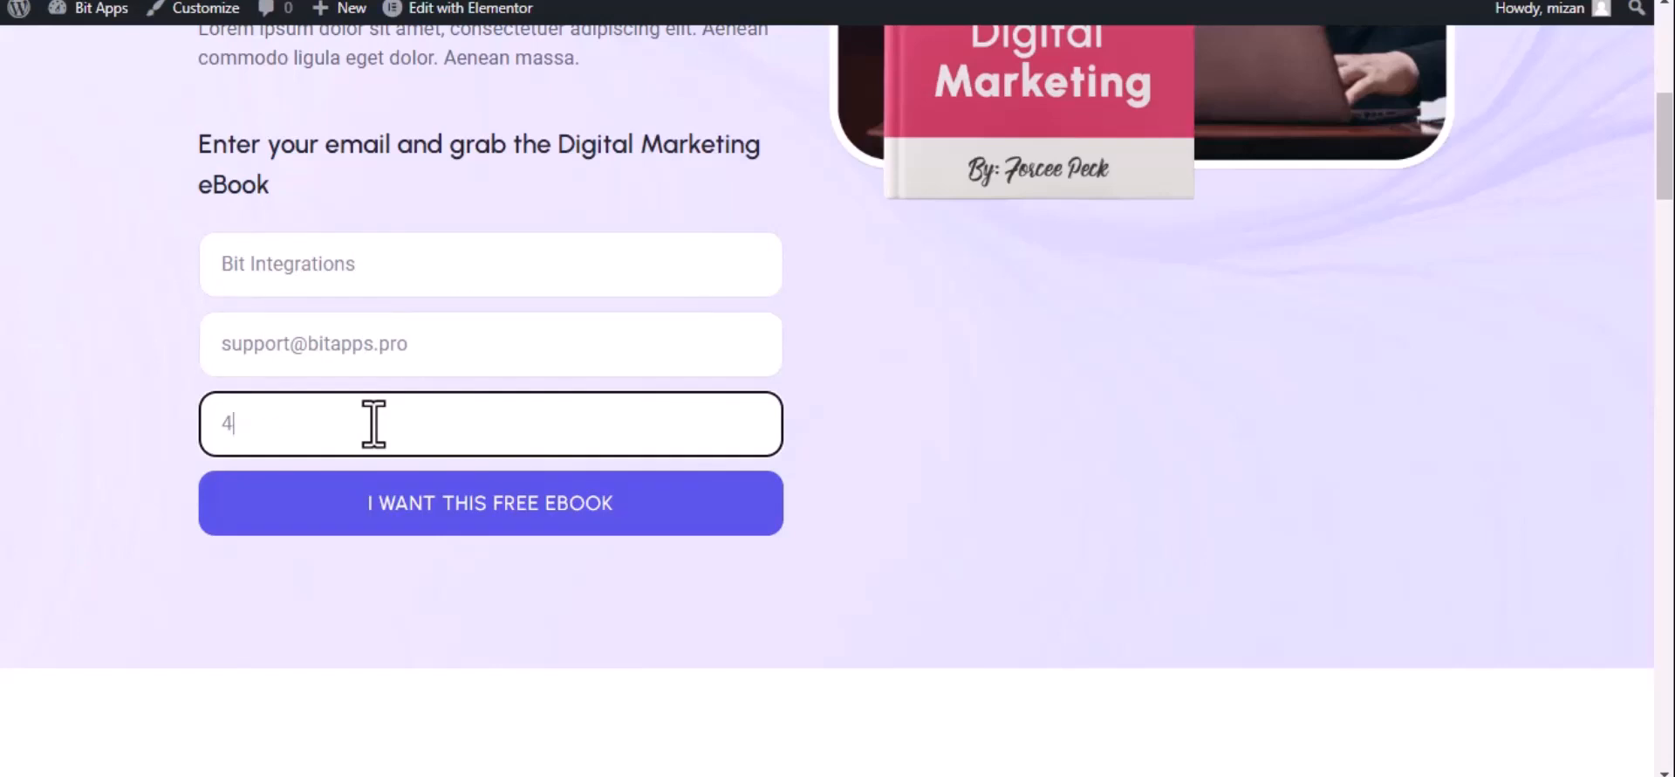
{"action": "left_click", "coordinate": [430, 504]}
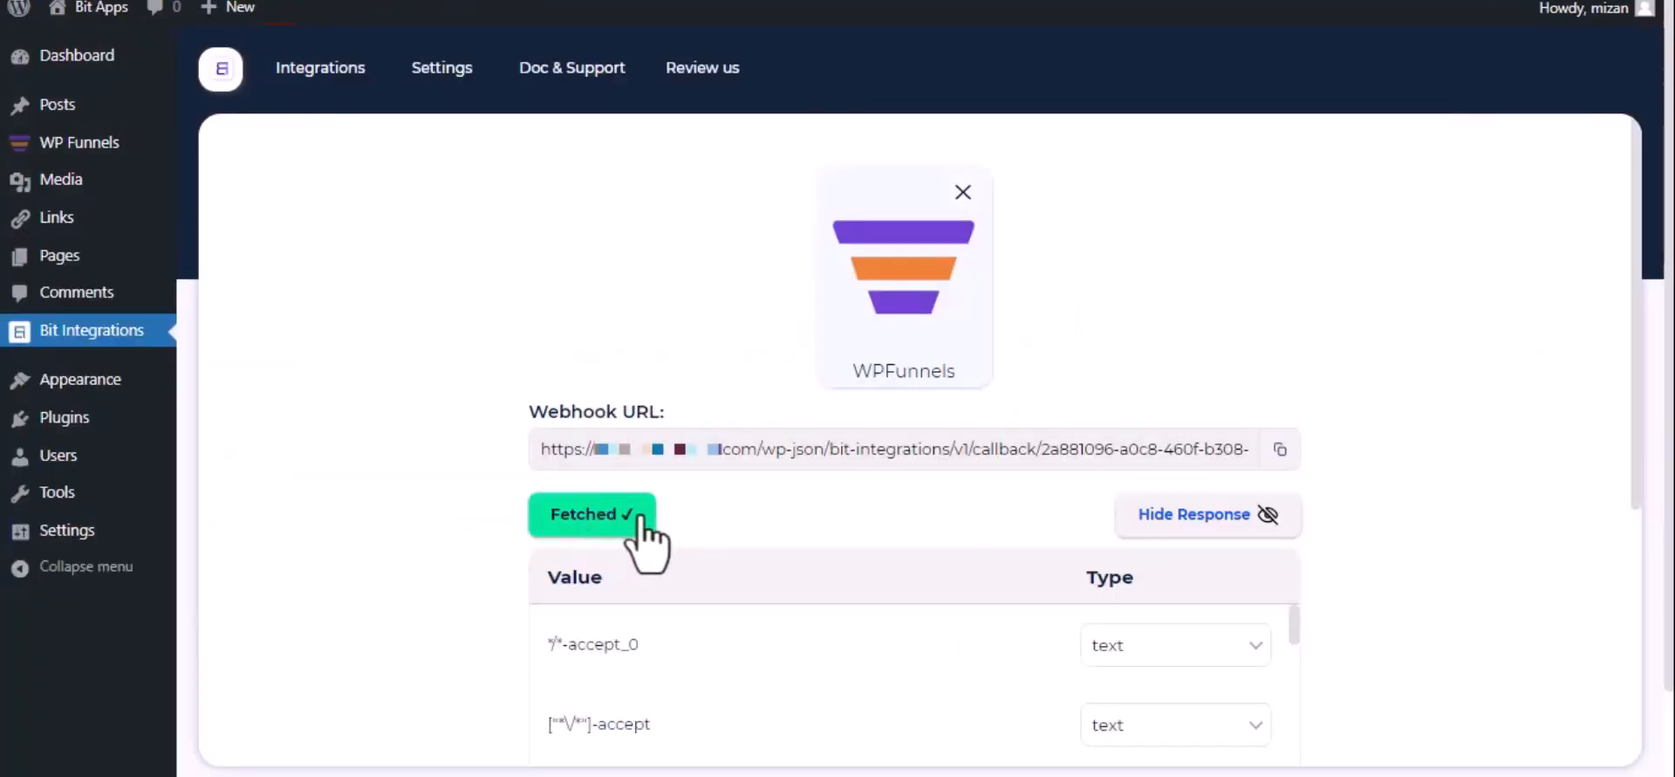
Review the fetched WPFunnels data and choose Selzy as the action
{"action": "scroll", "coordinate": [592, 558], "scroll_direction": "down", "scroll_amount": 1}
{"action": "scroll", "coordinate": [592, 559], "scroll_direction": "down", "scroll_amount": 4}
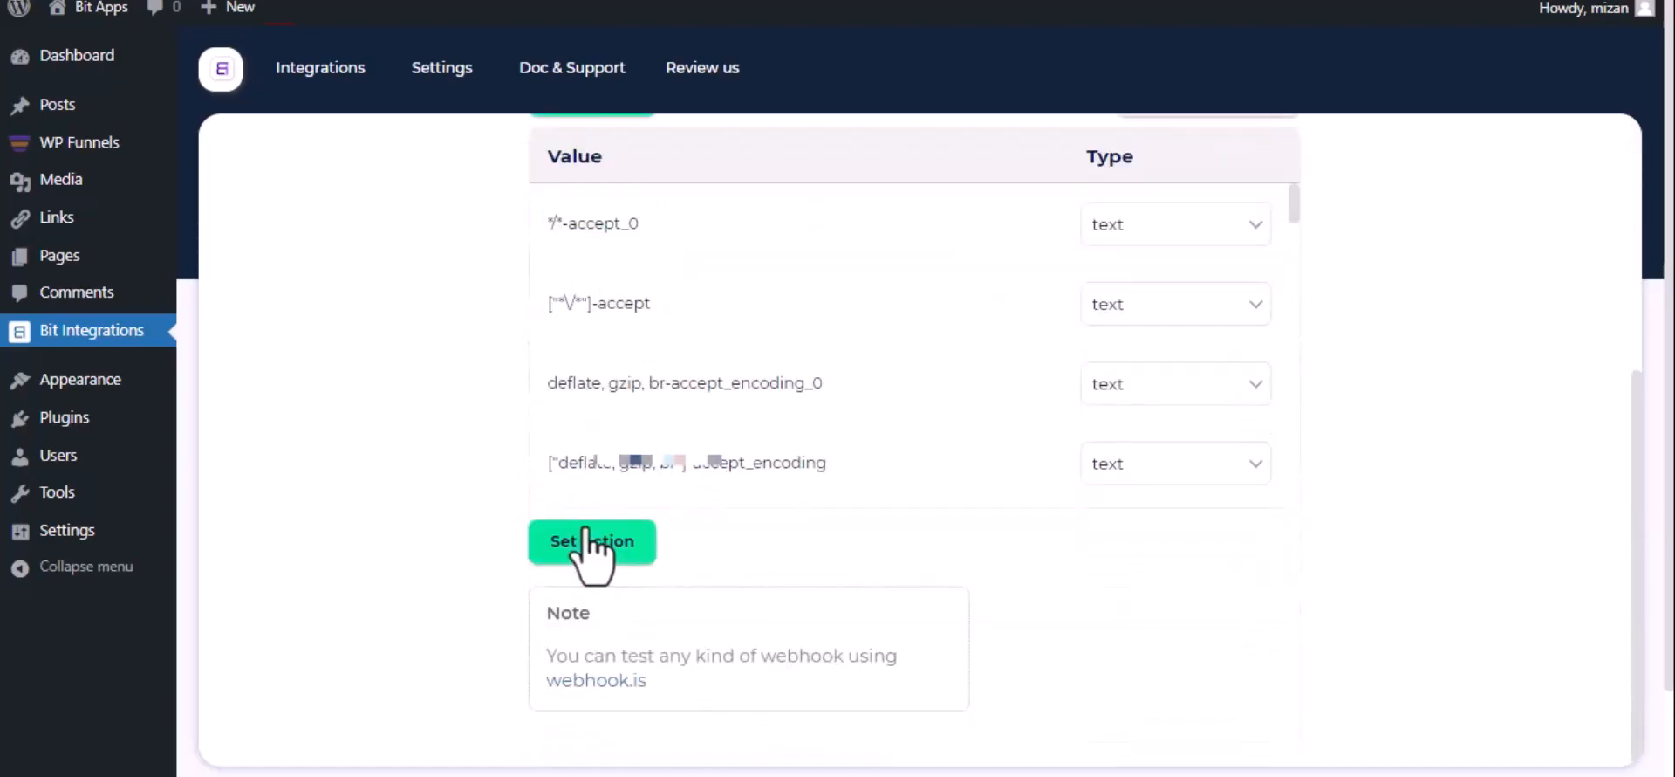
{"action": "left_click", "coordinate": [593, 542]}
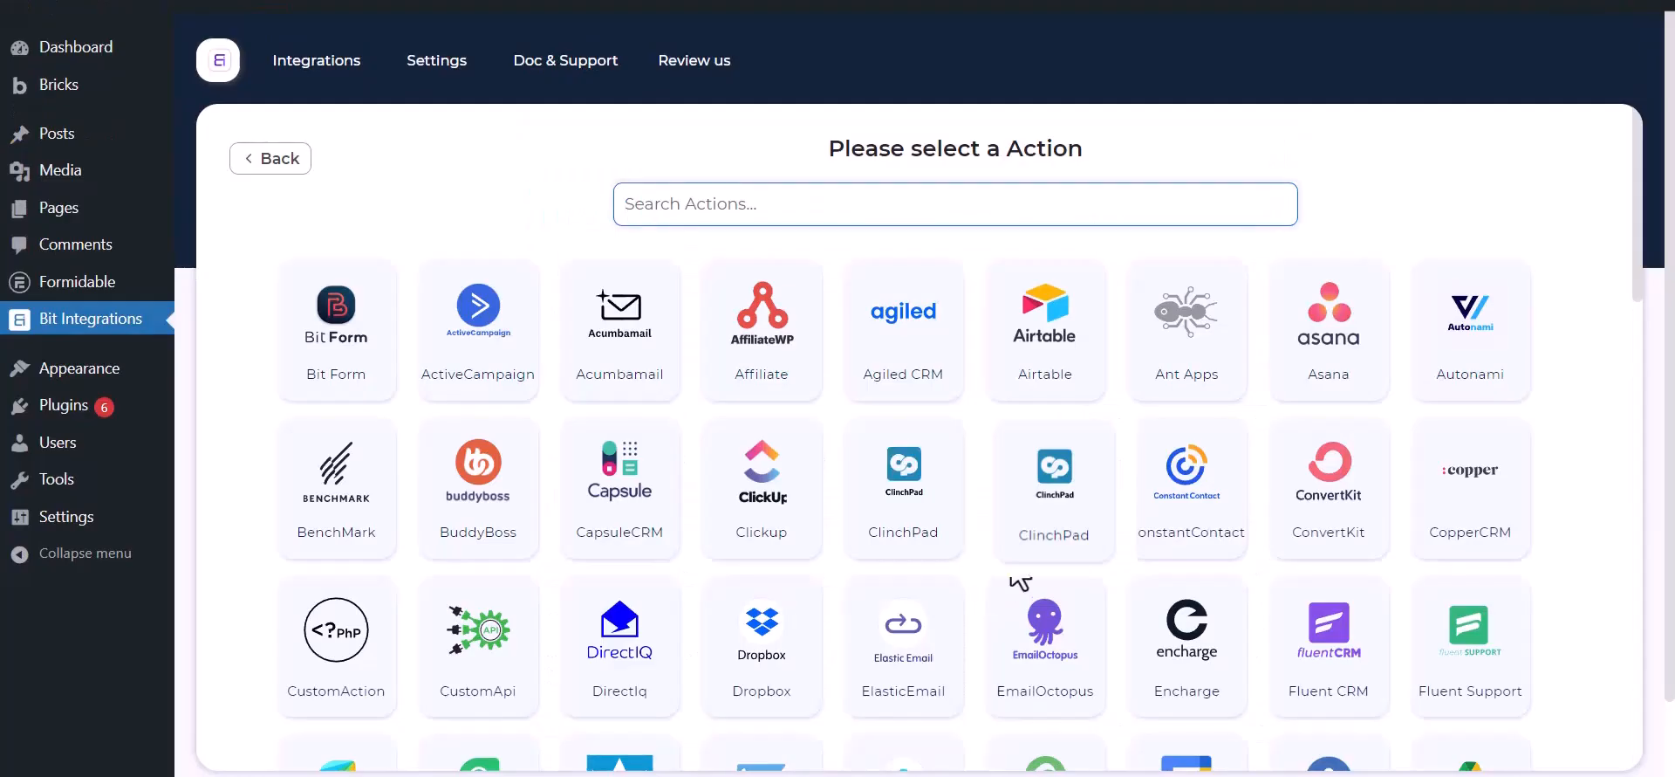
{"action": "left_click", "coordinate": [753, 199]}
{"action": "type", "text": "sel"}
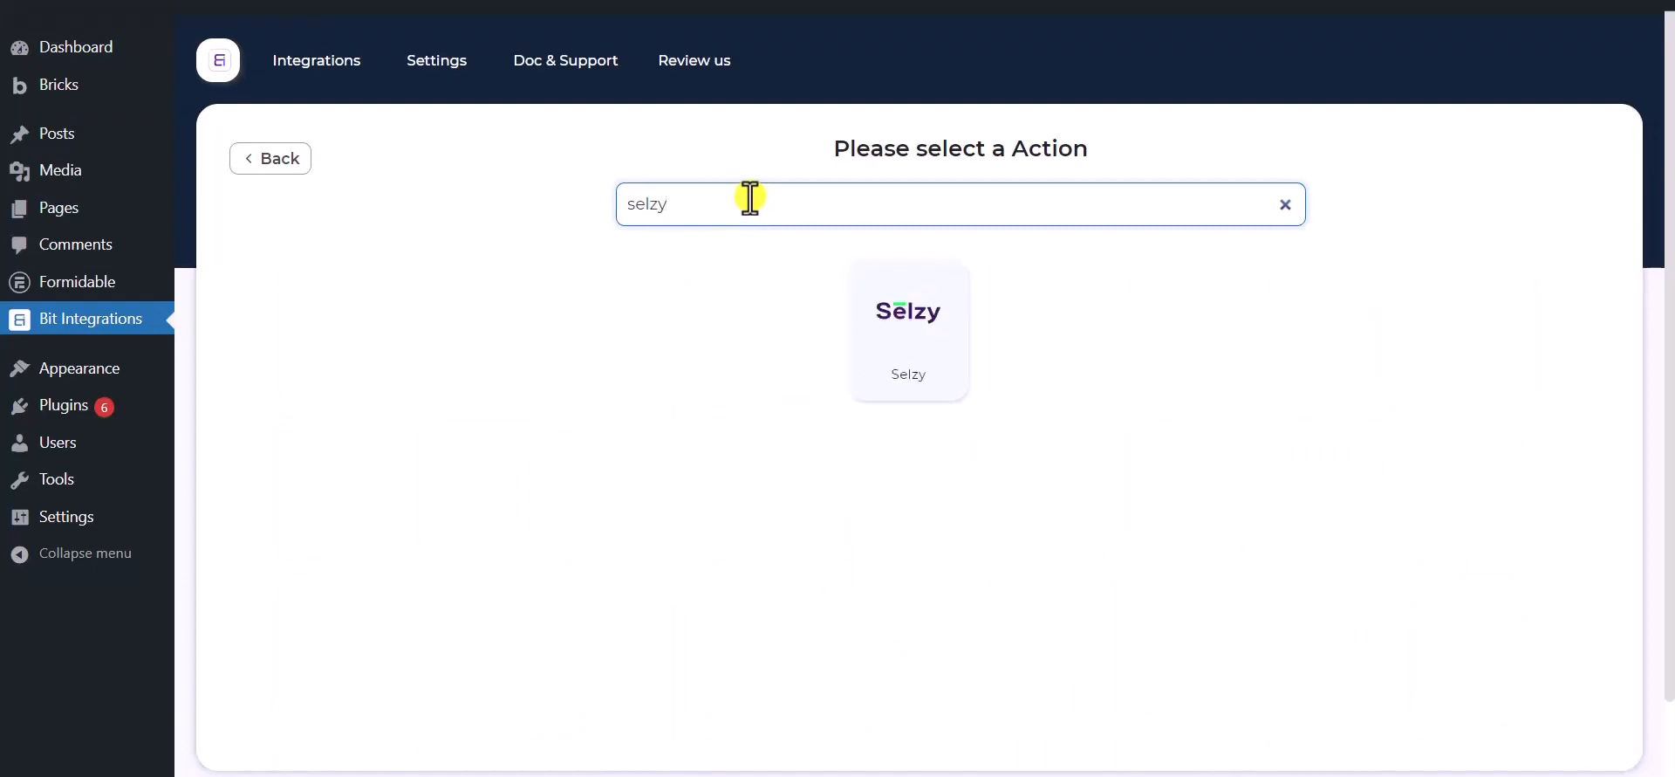
{"action": "type", "text": "zy"}
{"action": "left_click", "coordinate": [913, 347]}
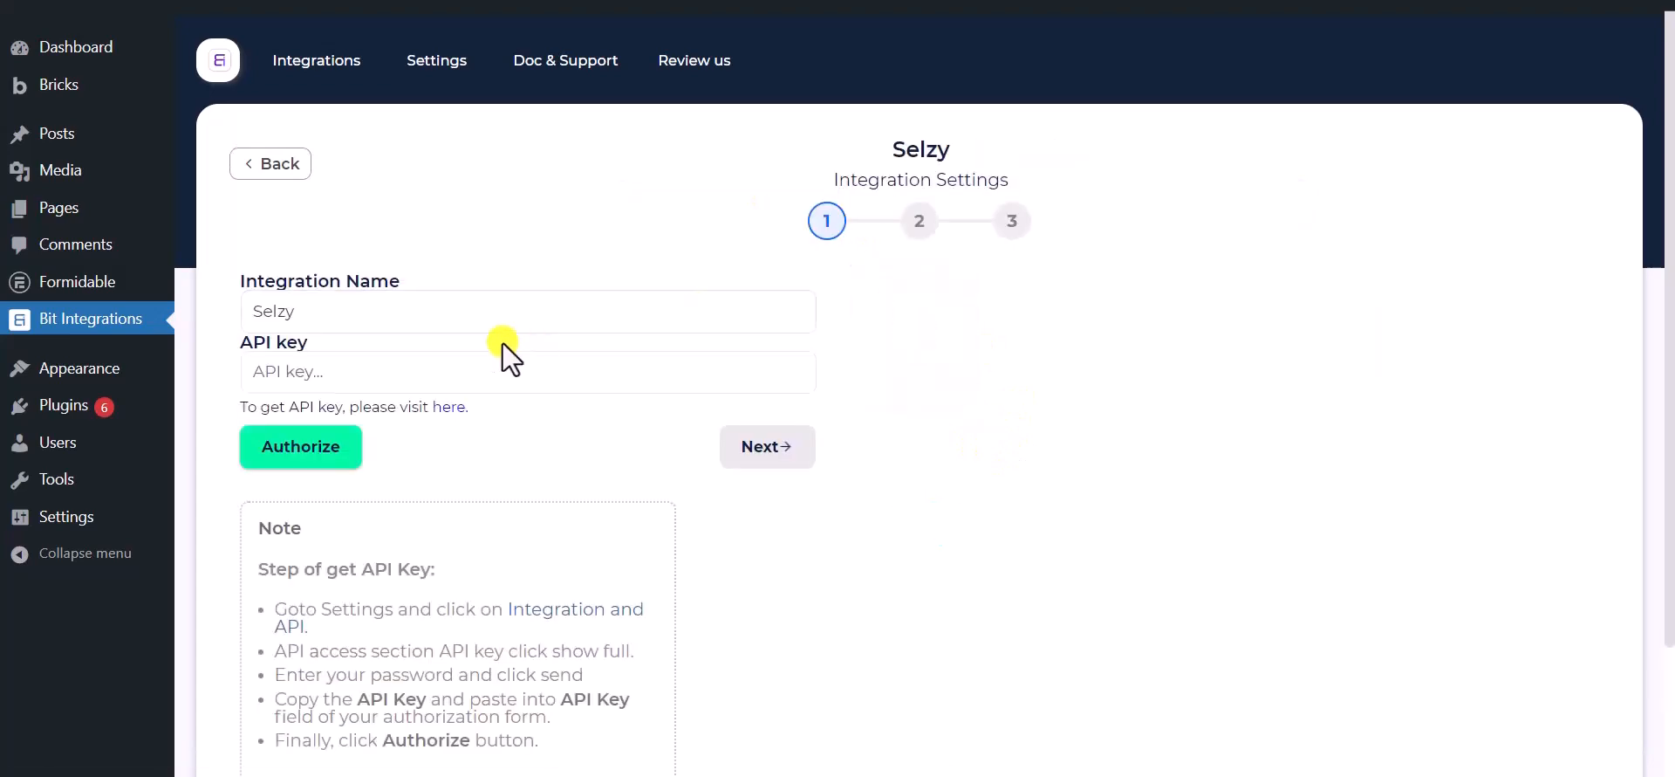
{"action": "left_click", "coordinate": [422, 323]}
{"action": "left_click_drag", "start_coordinate": [411, 314], "coordinate": [237, 308]}
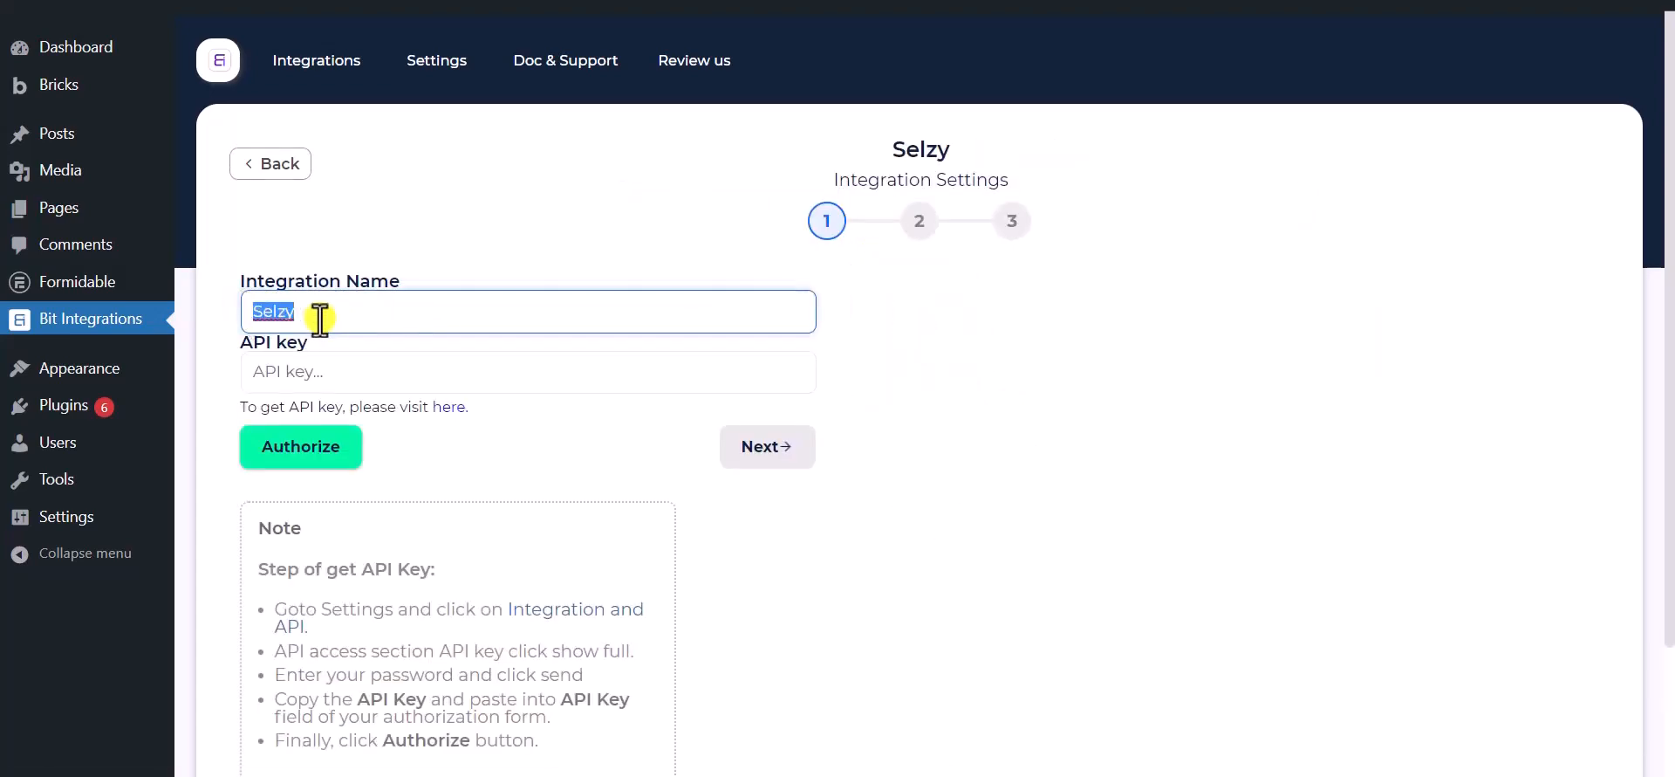
{"action": "scroll", "coordinate": [321, 318], "scroll_direction": "down", "scroll_amount": 1}
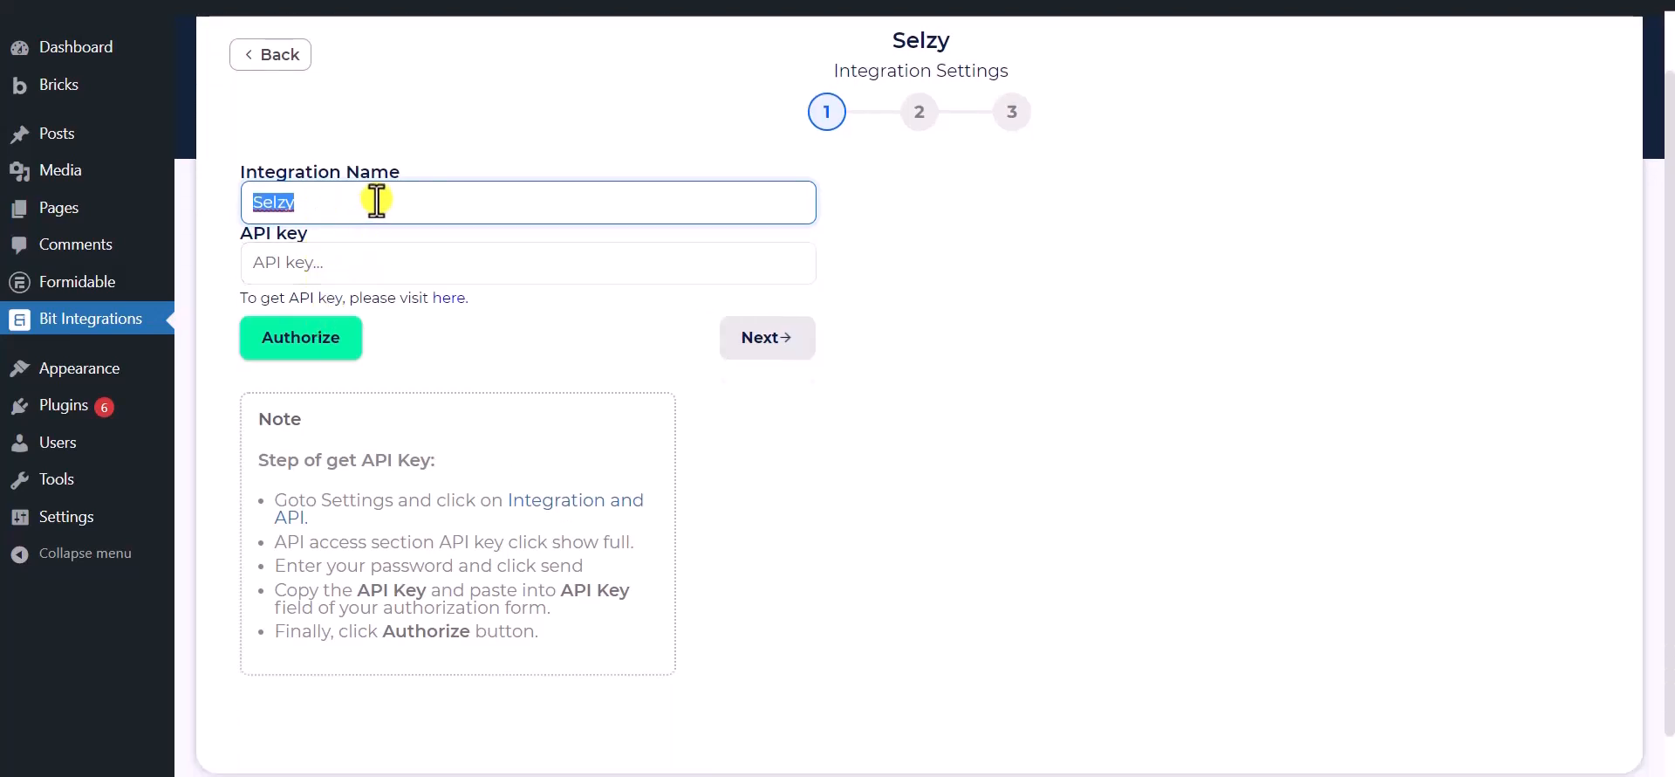
{"action": "left_click", "coordinate": [458, 353]}
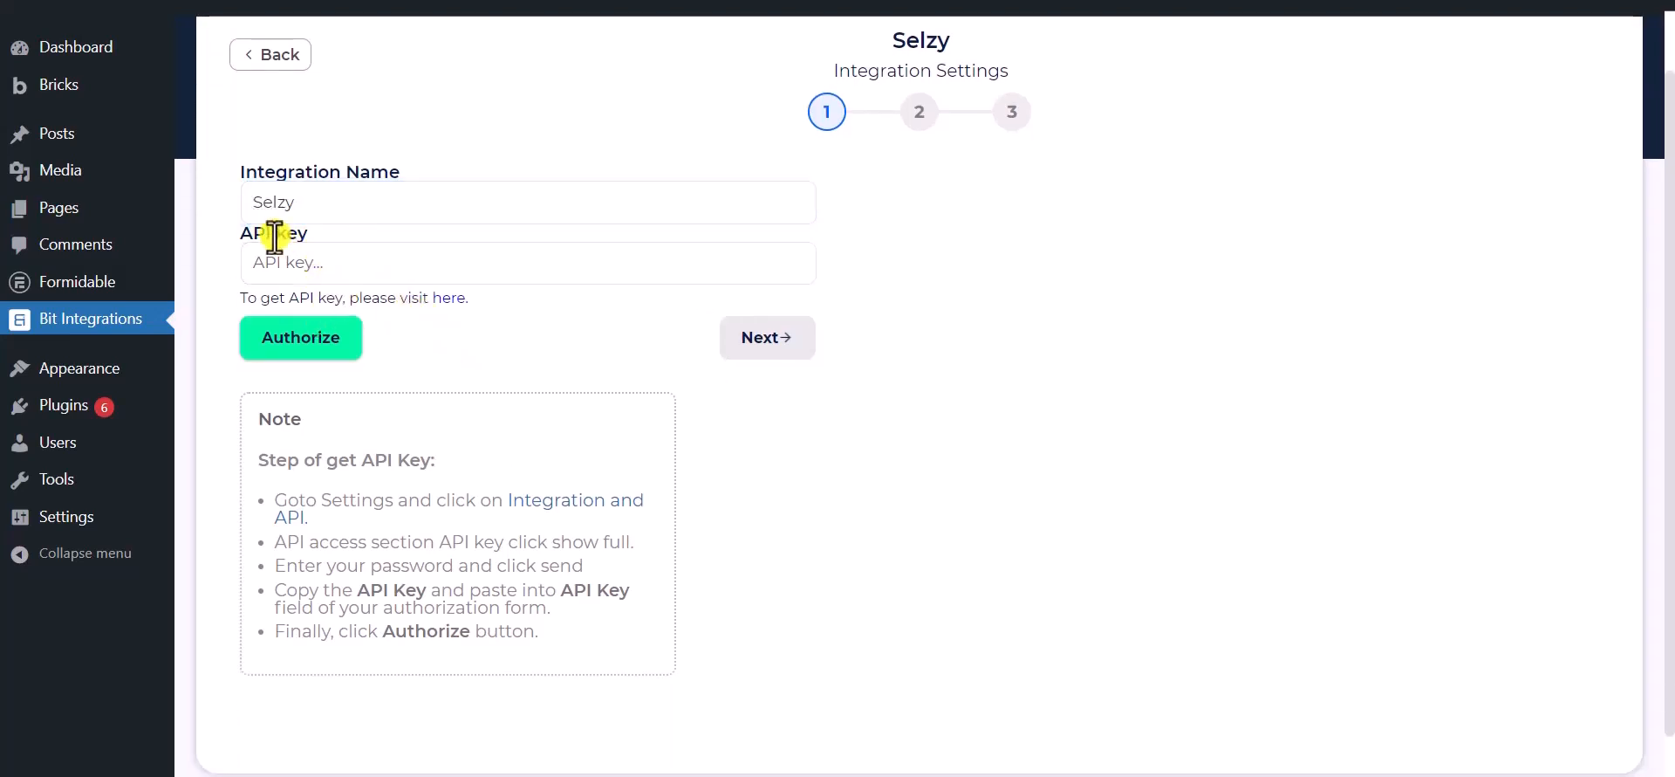
{"action": "left_click_drag", "start_coordinate": [272, 232], "coordinate": [307, 233]}
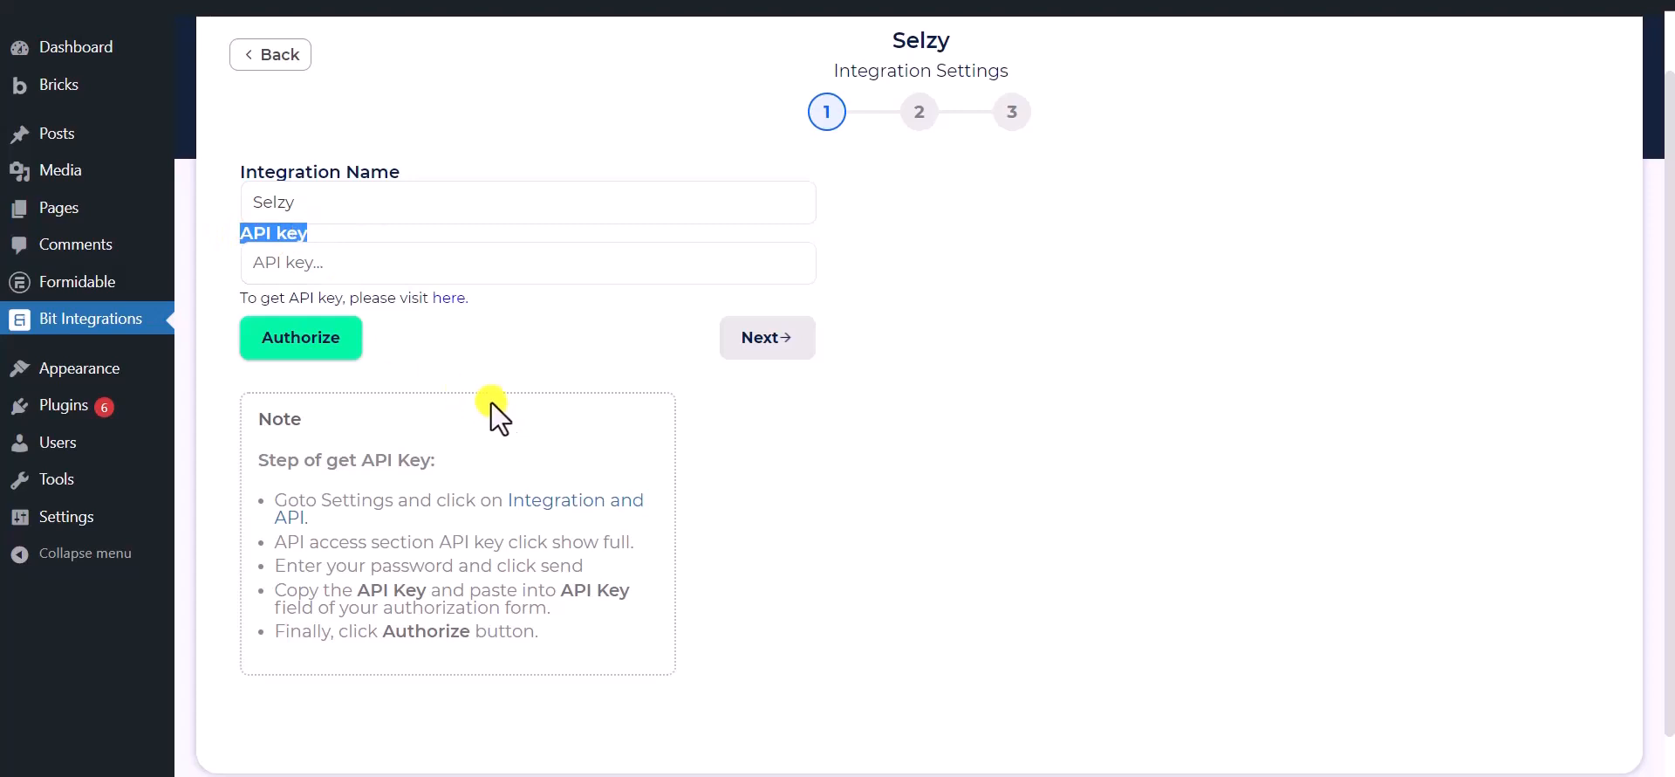
{"action": "left_click", "coordinate": [464, 351]}
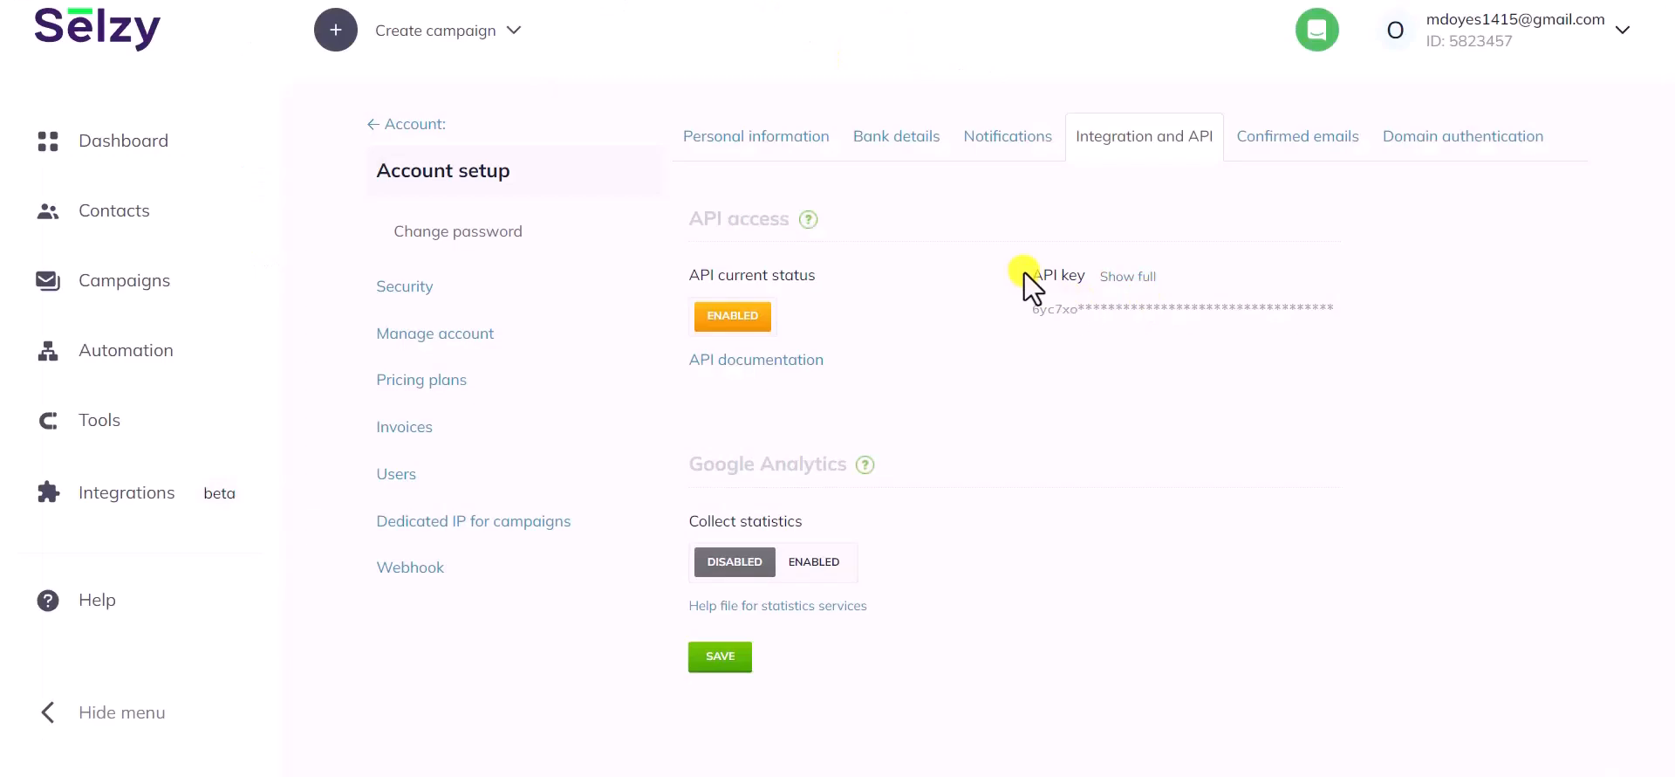
{"action": "left_click_drag", "start_coordinate": [1028, 278], "coordinate": [1134, 294]}
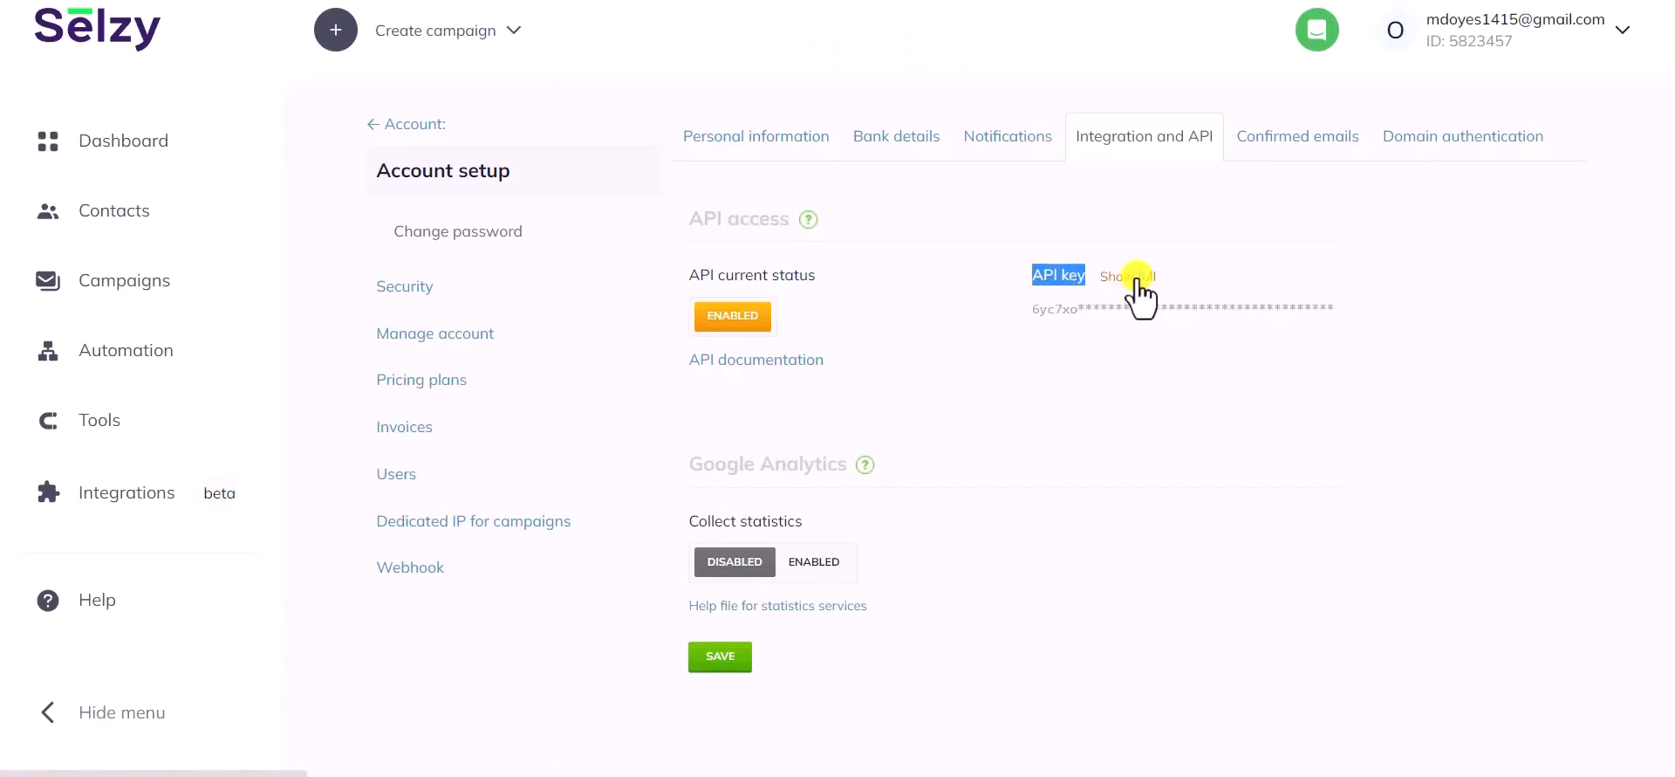
Reveal the full Selzy API key with the account password and copy it
{"action": "left_click", "coordinate": [1137, 281]}
{"action": "left_click", "coordinate": [788, 142]}
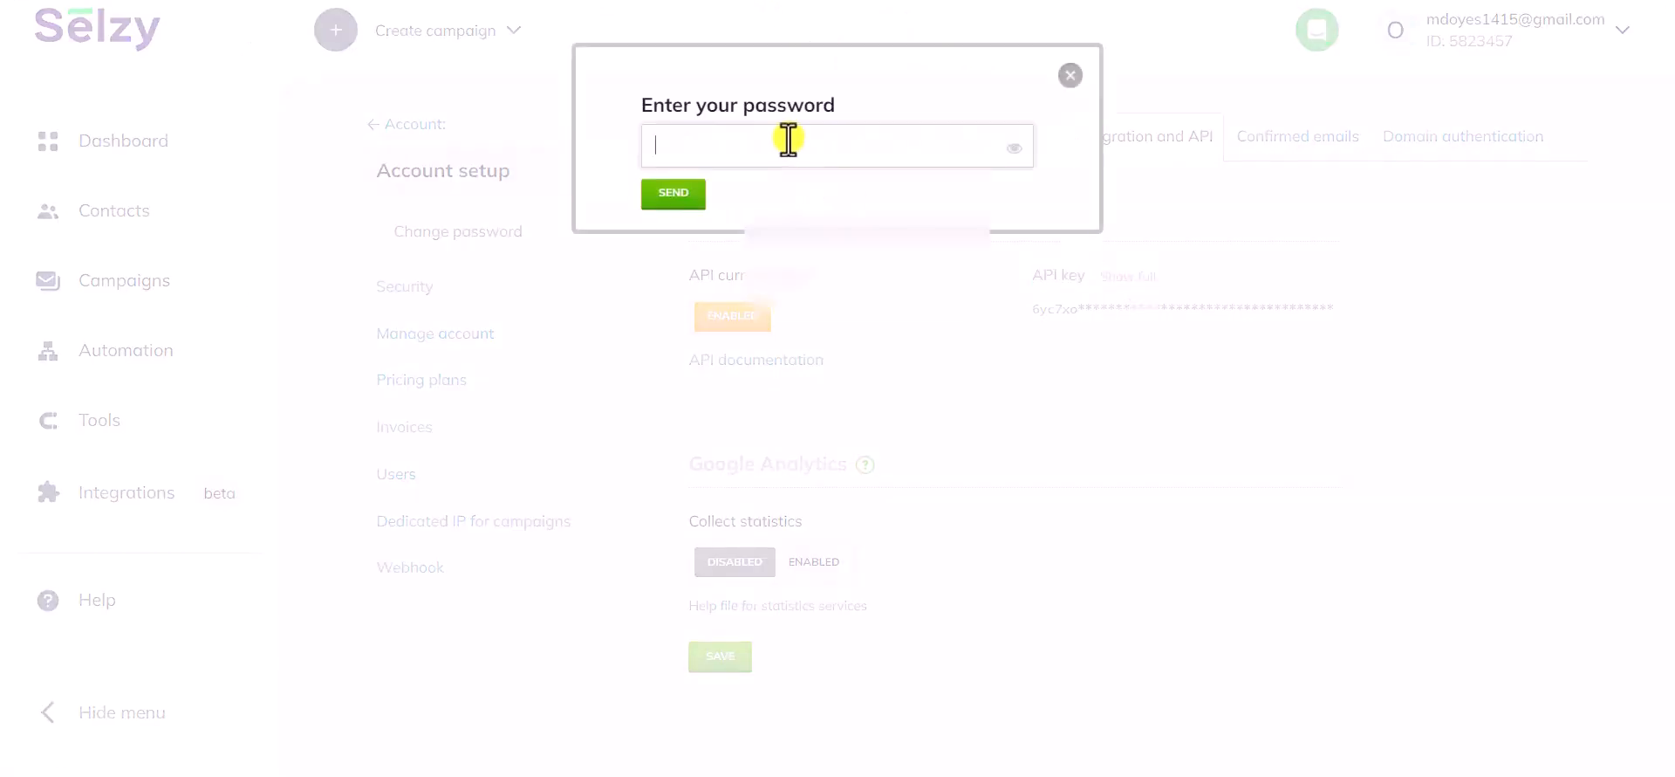
{"action": "left_click", "coordinate": [830, 225]}
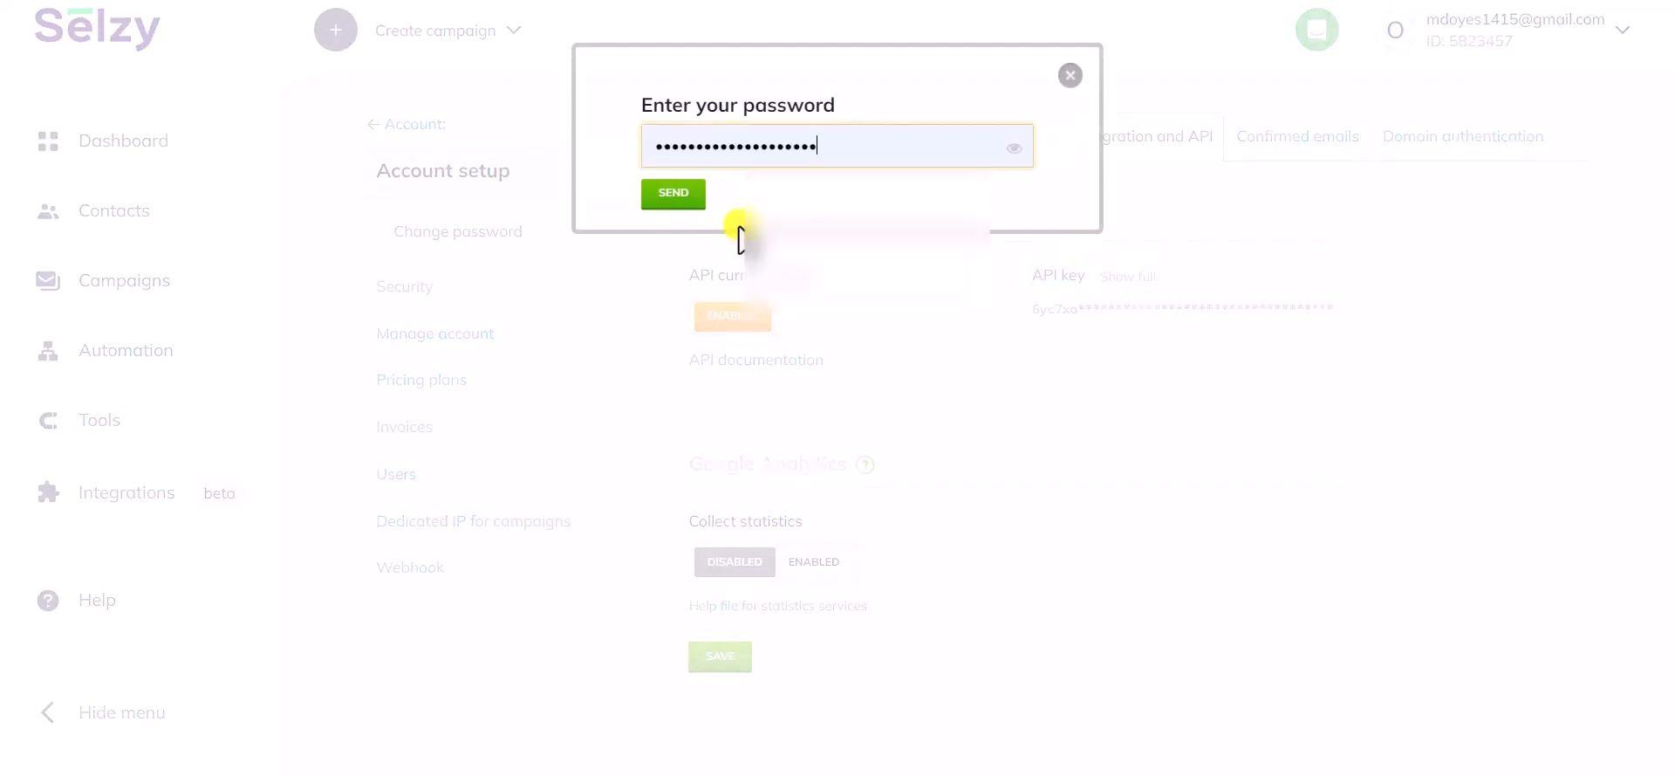
{"action": "left_click", "coordinate": [677, 195]}
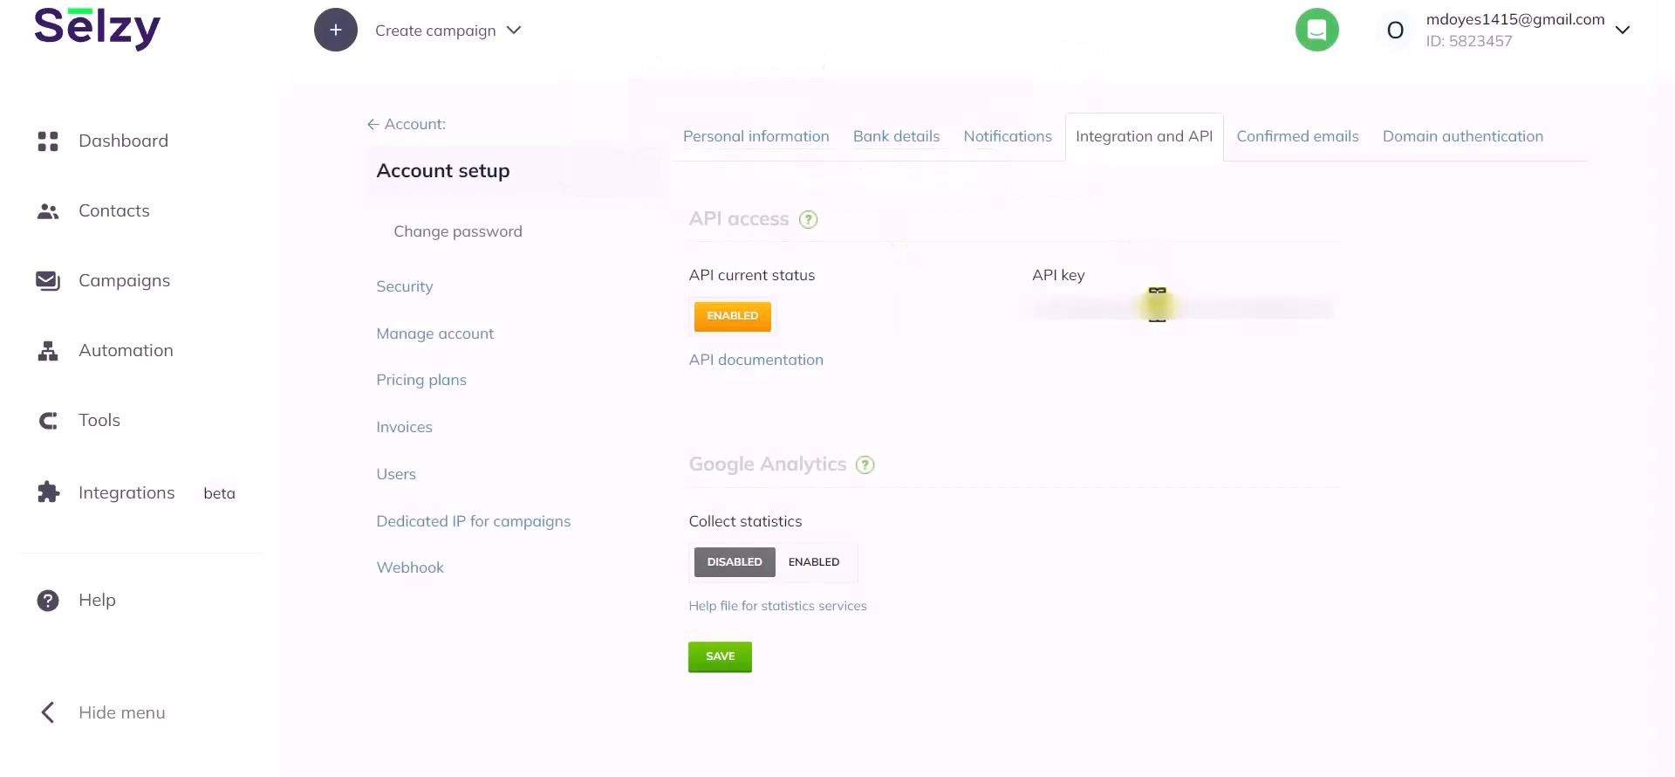
{"action": "double_click", "coordinate": [1157, 305]}
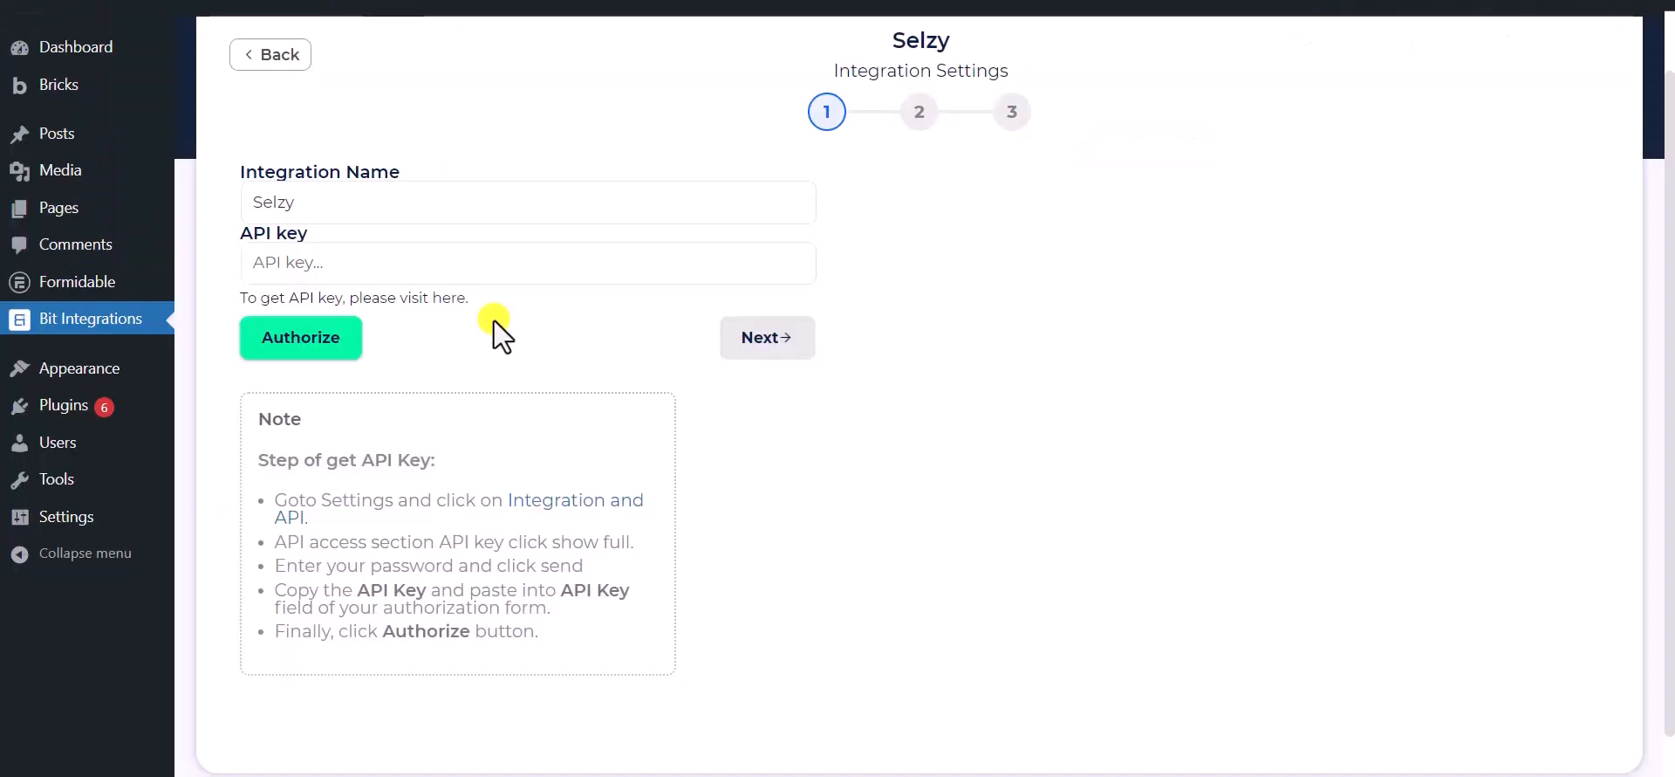
Paste the API key into Bit Integrations, authorize Selzy and go to step 2
{"action": "left_click", "coordinate": [485, 266]}
{"action": "key", "text": "ctrl+v"}
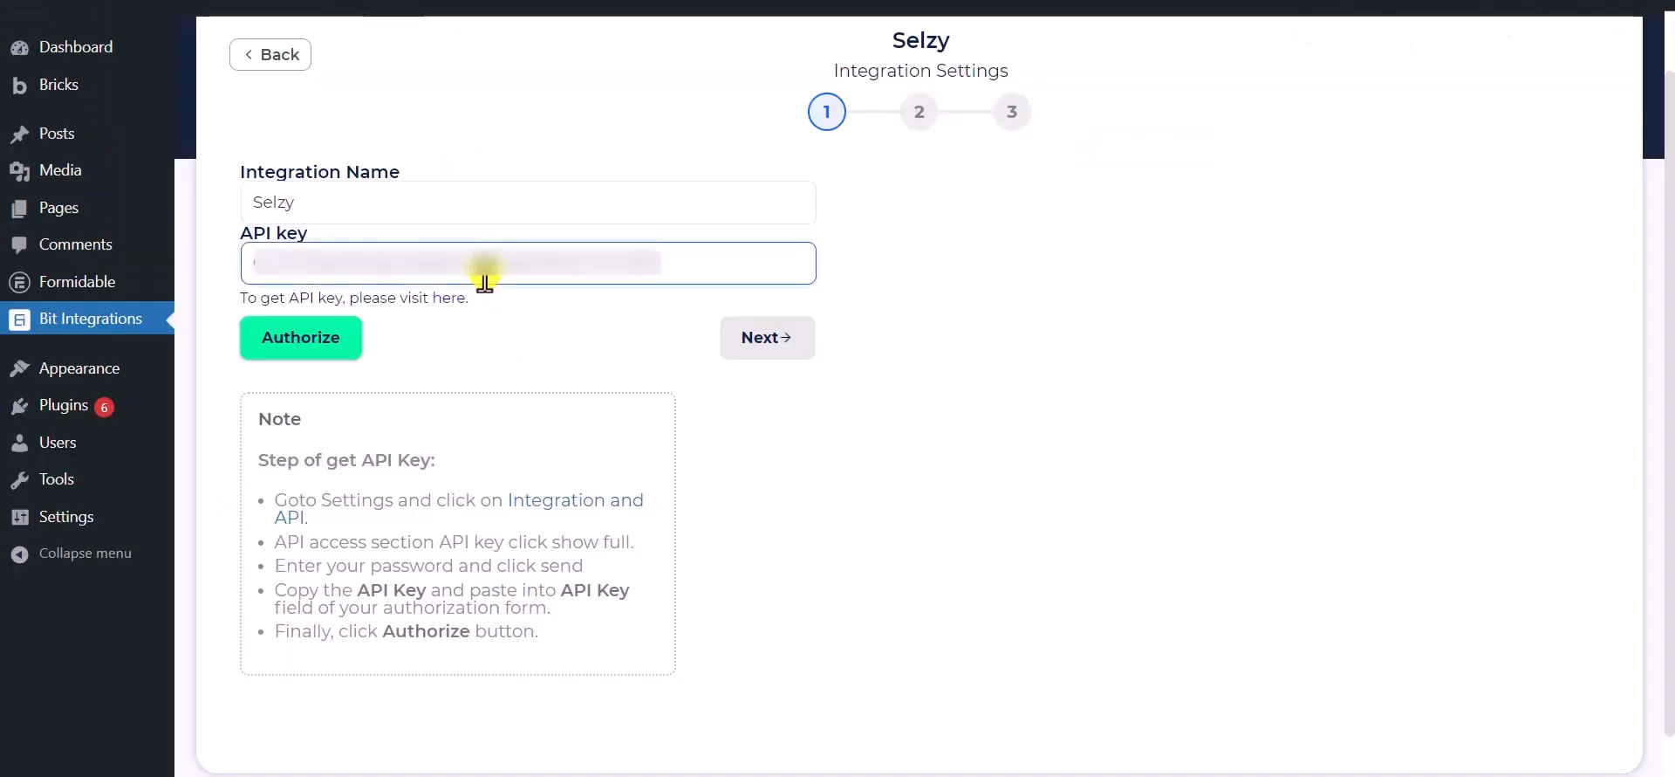
{"action": "left_click", "coordinate": [283, 347]}
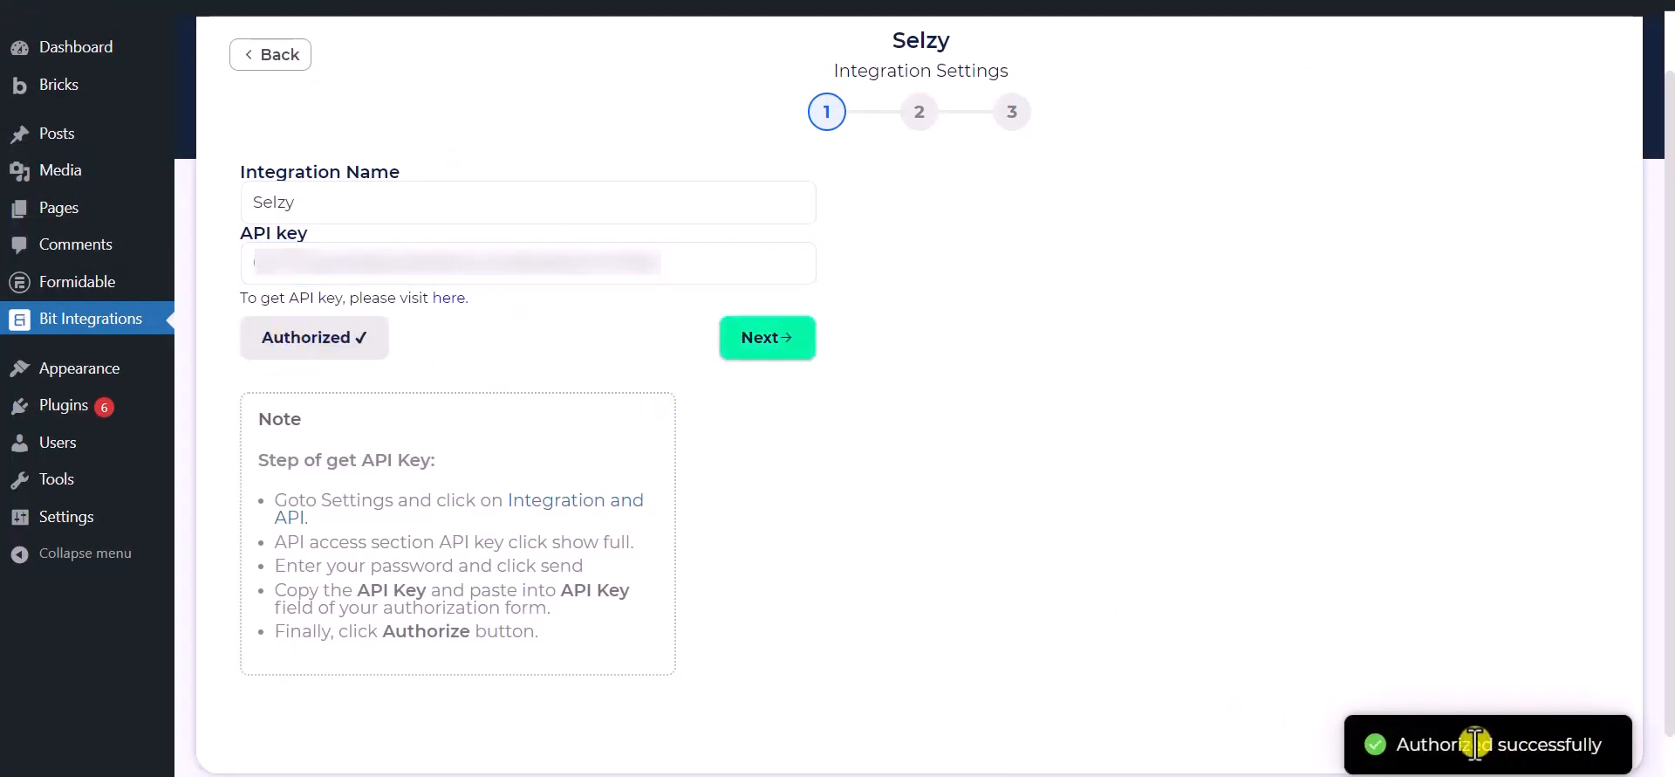
{"action": "left_click", "coordinate": [768, 343]}
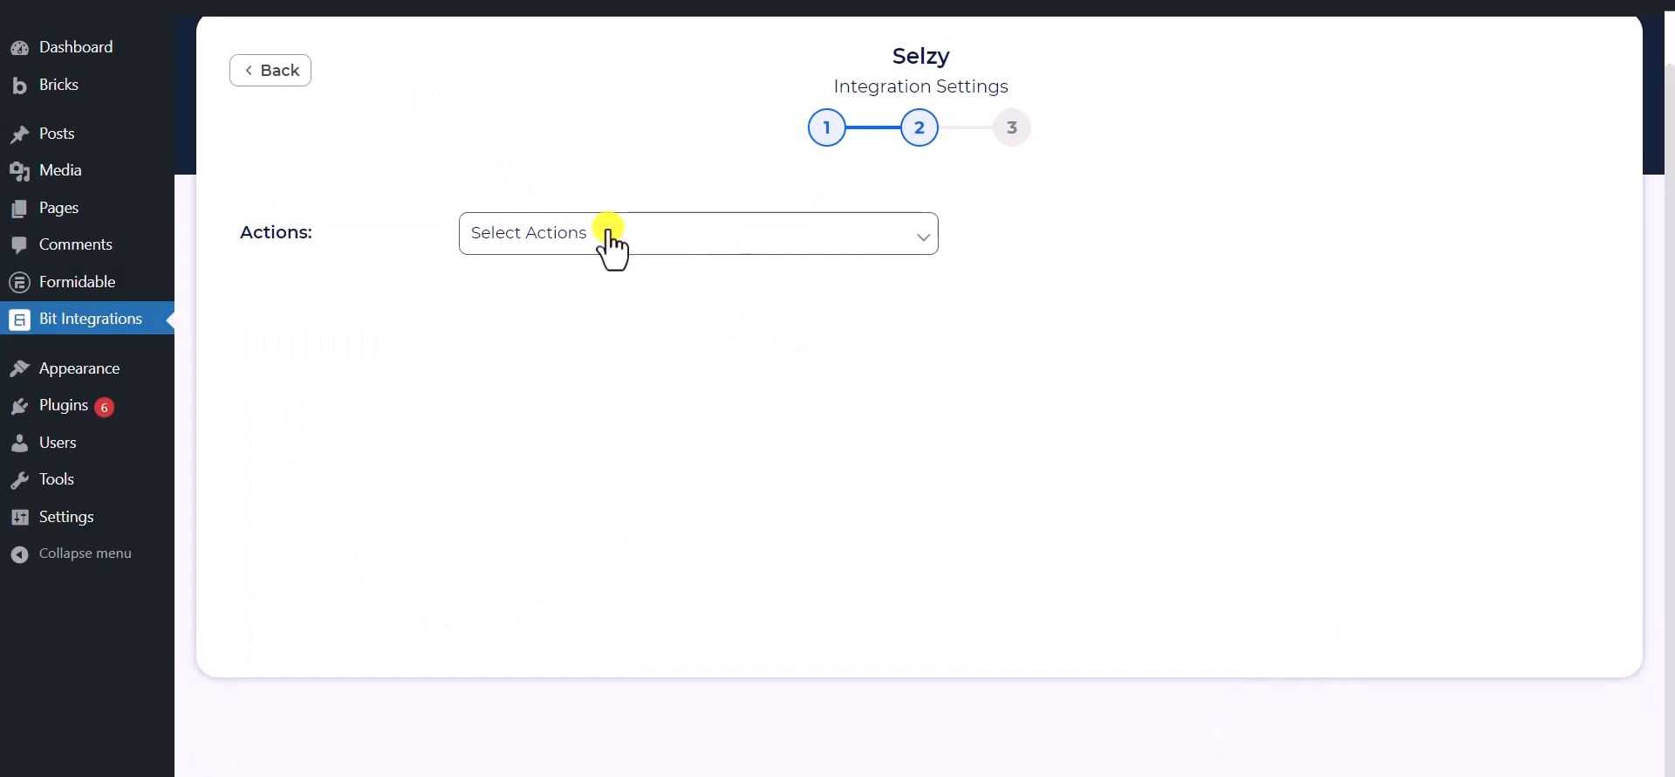
Choose the Subscribe action and the Bit Integrations list
{"action": "left_click", "coordinate": [610, 236]}
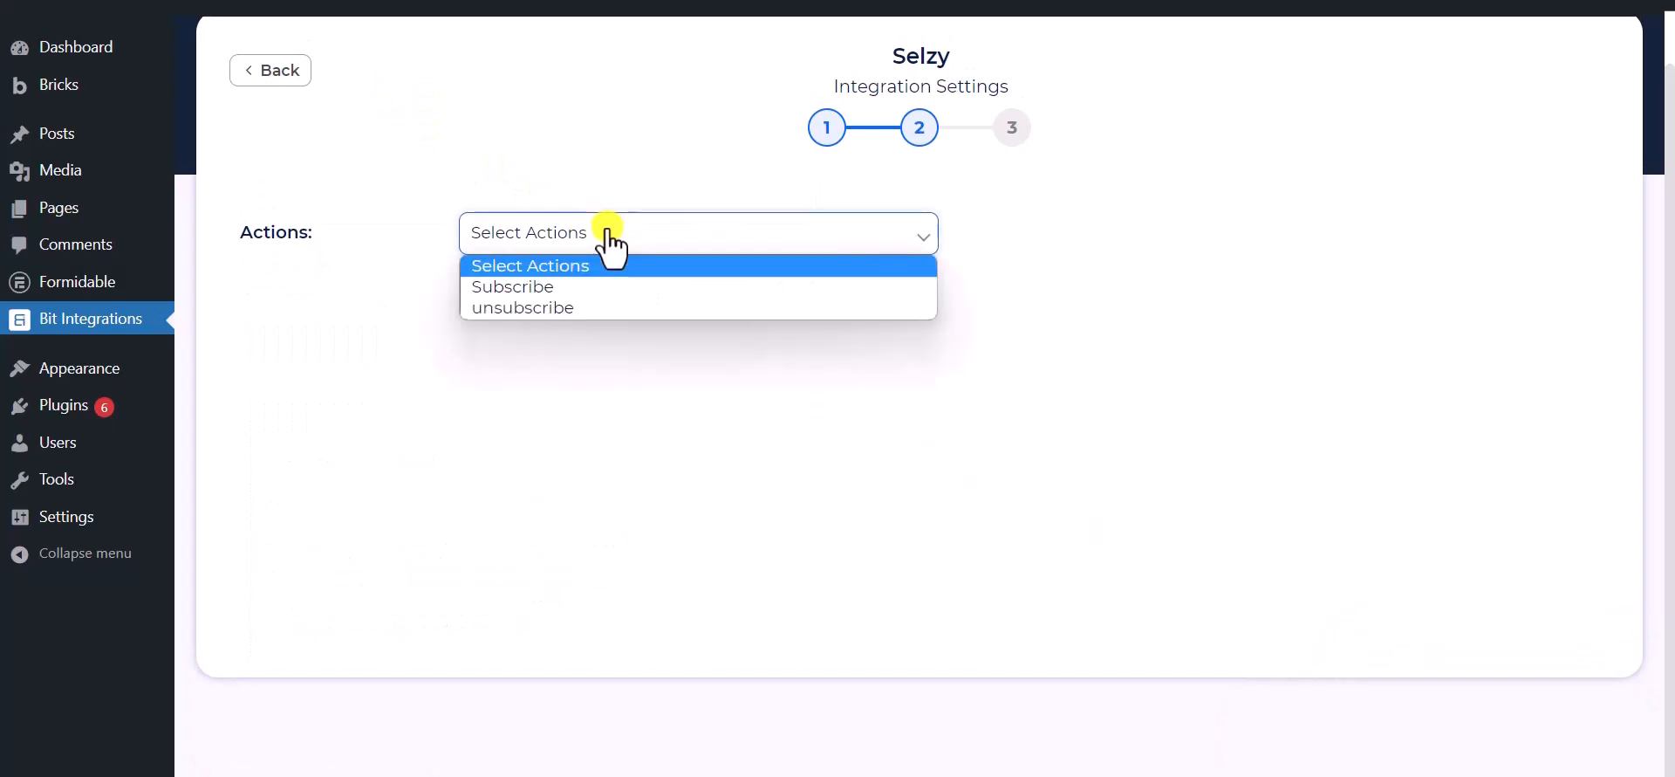
{"action": "left_click", "coordinate": [532, 288]}
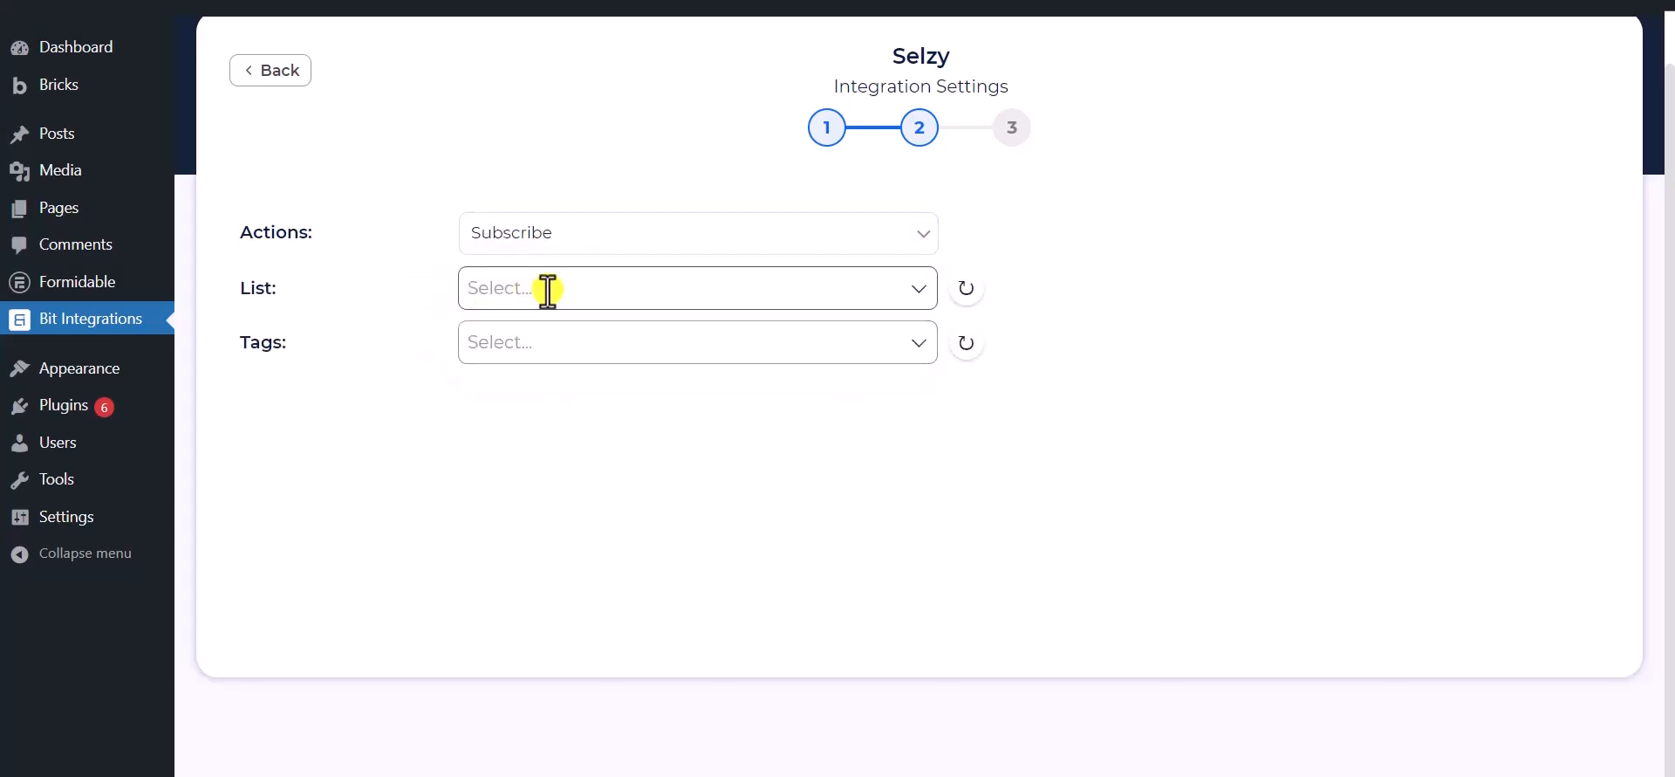
{"action": "left_click", "coordinate": [548, 290]}
{"action": "left_click", "coordinate": [548, 380]}
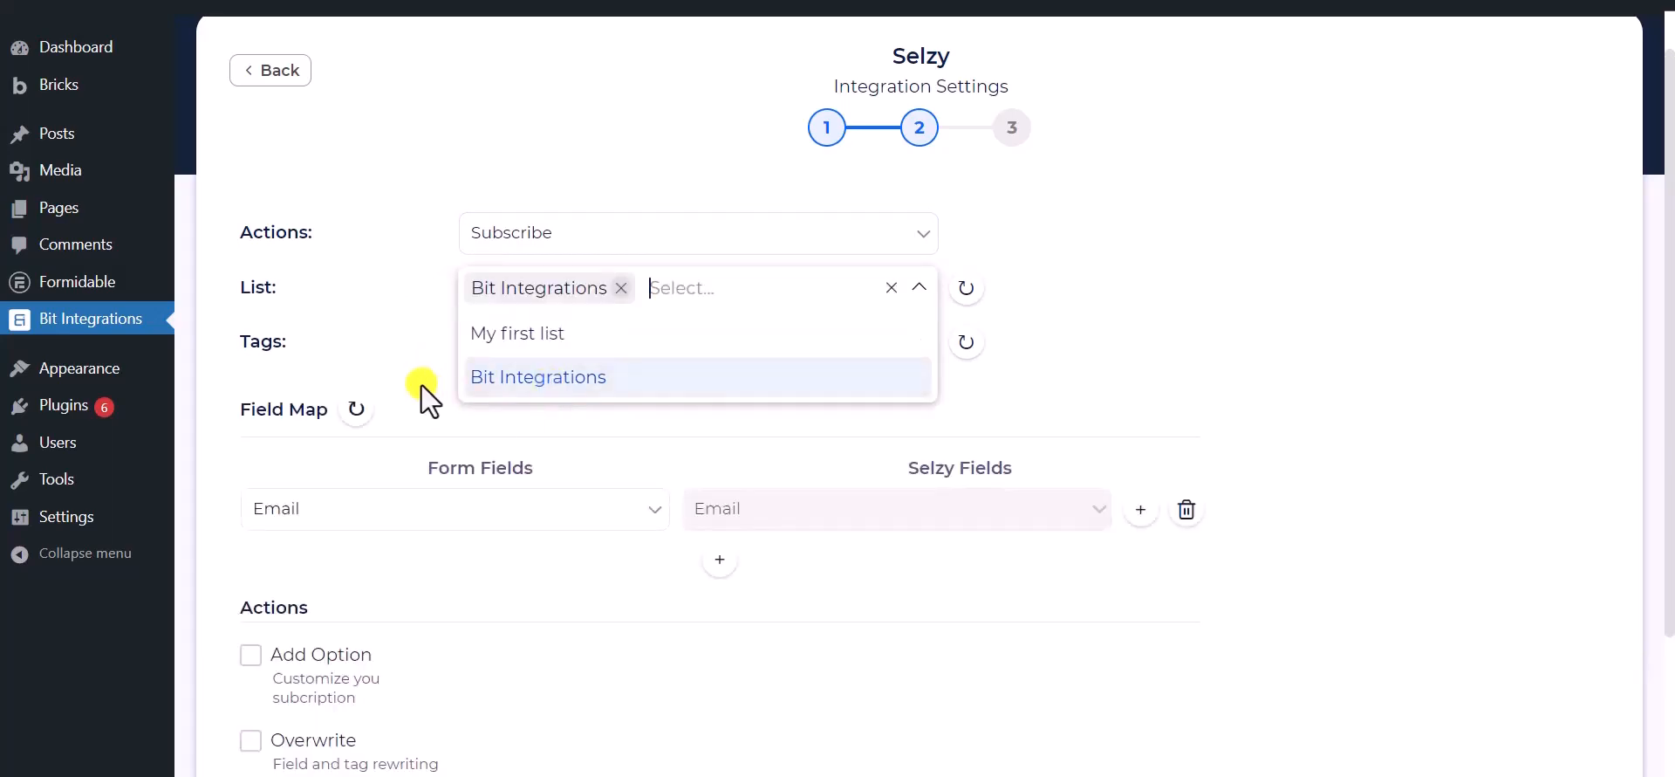
{"action": "left_click", "coordinate": [416, 340]}
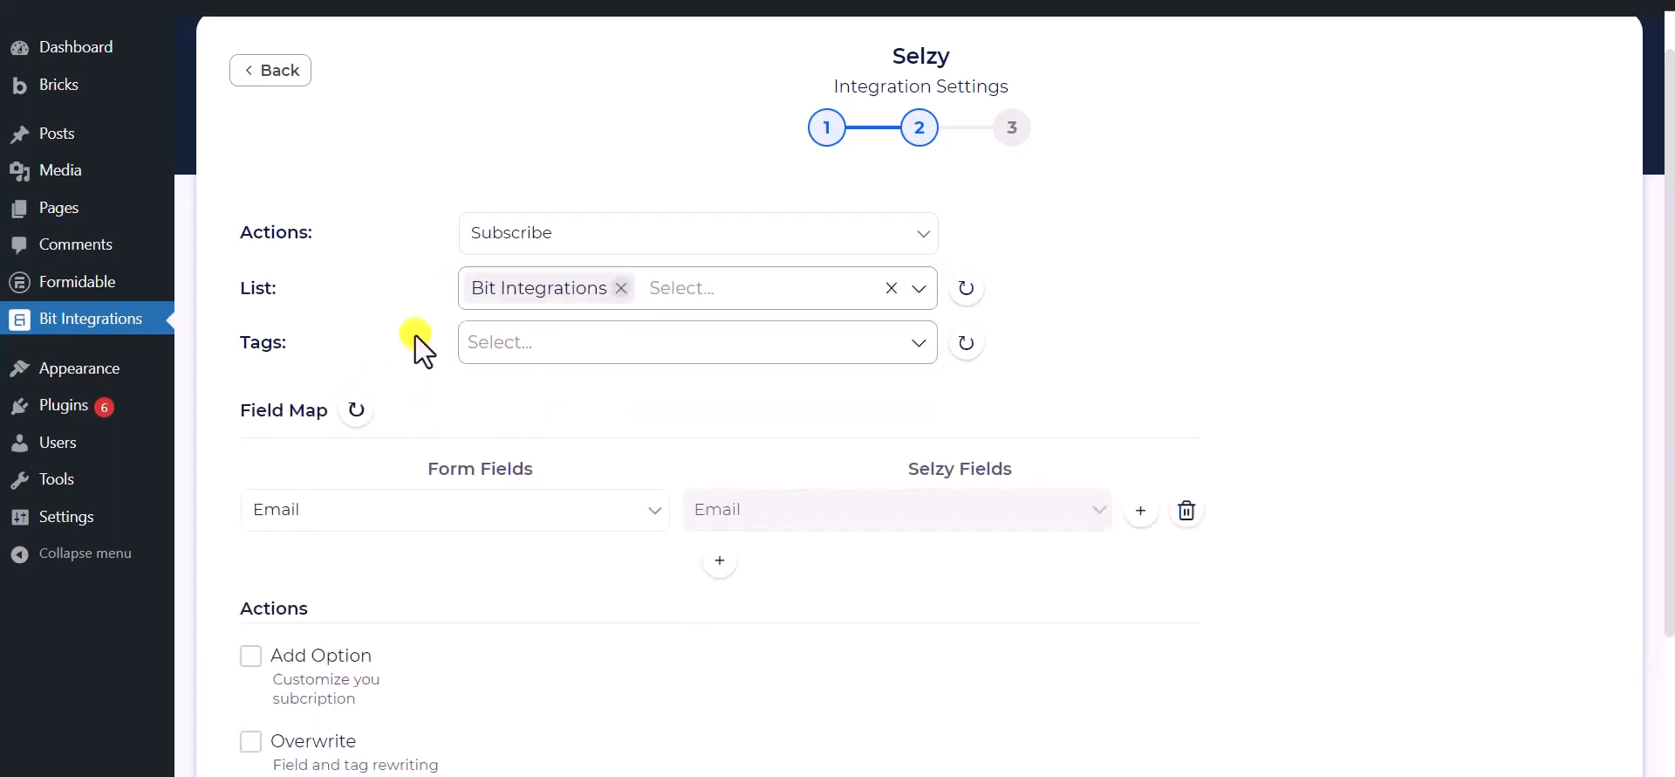
Apply the tags Tag - 1, Tag - 2 and Tag - 3
{"action": "left_click", "coordinate": [609, 340]}
{"action": "left_click", "coordinate": [530, 391]}
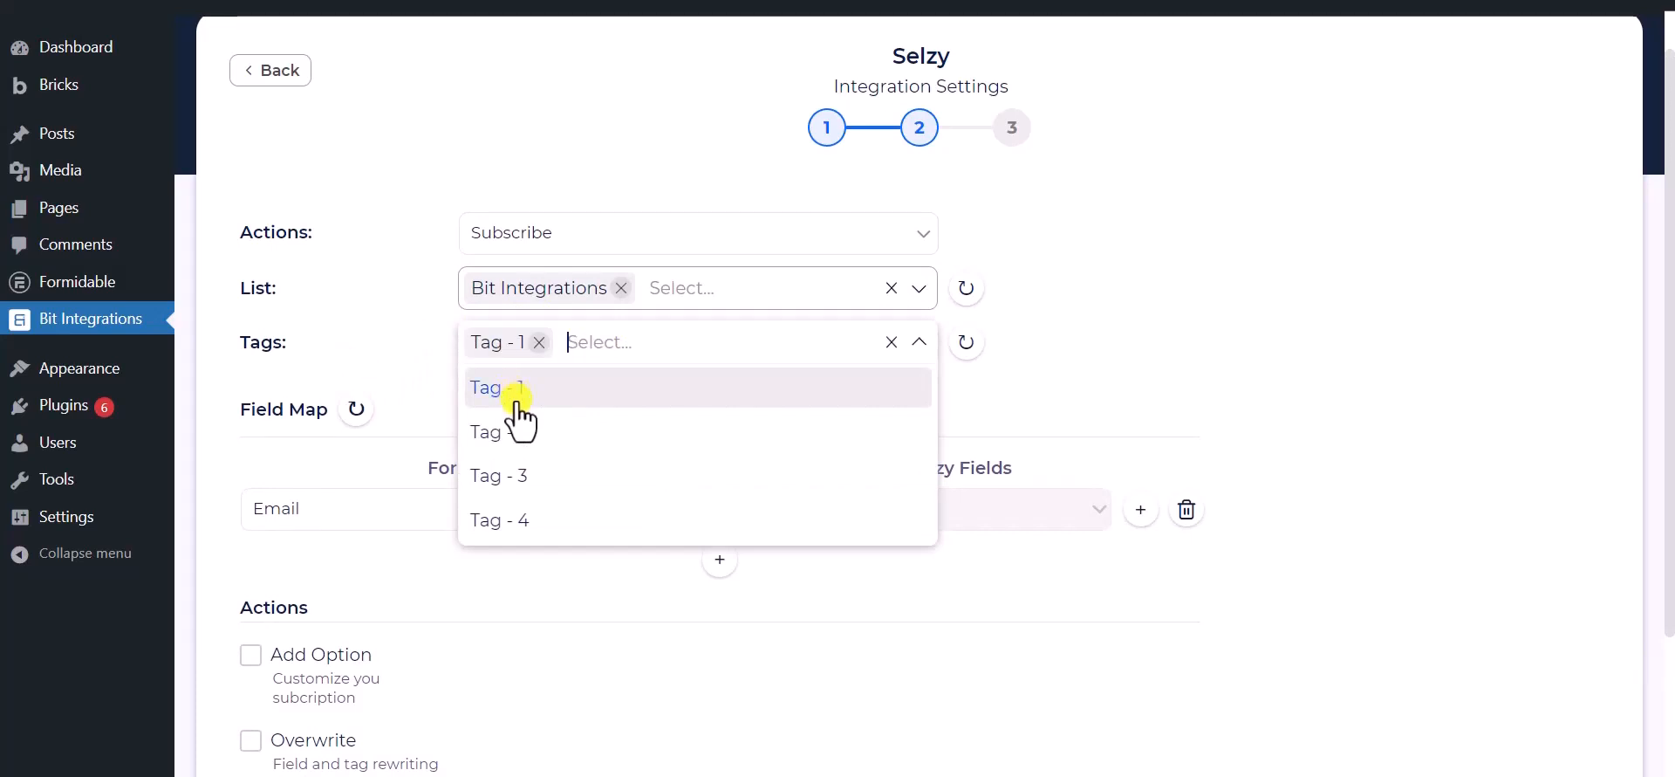
{"action": "left_click", "coordinate": [523, 436]}
{"action": "left_click", "coordinate": [526, 473]}
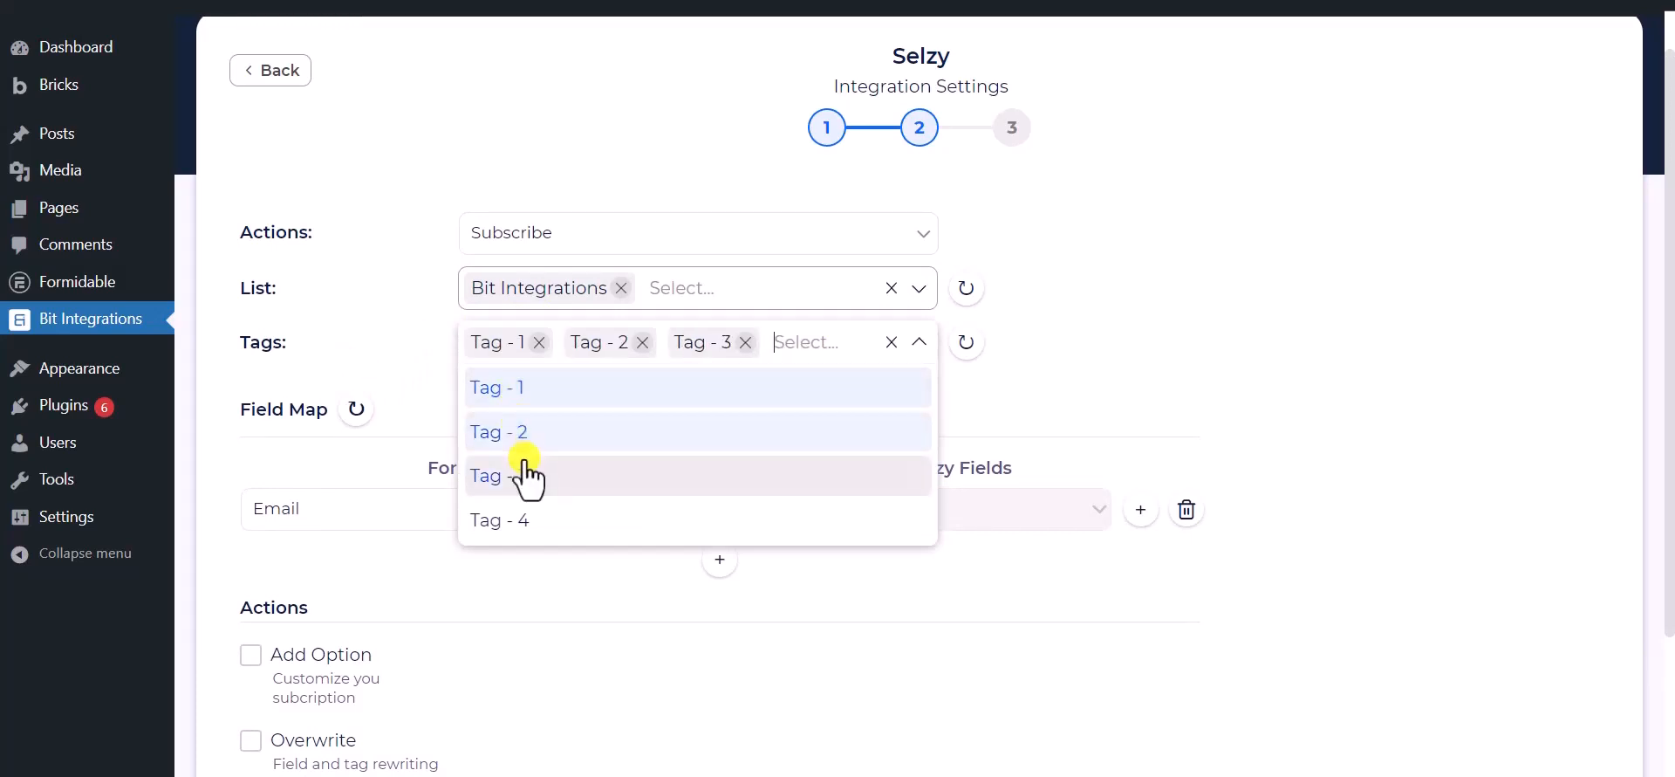
{"action": "left_click", "coordinate": [400, 323]}
{"action": "scroll", "coordinate": [432, 280], "scroll_direction": "down", "scroll_amount": 1}
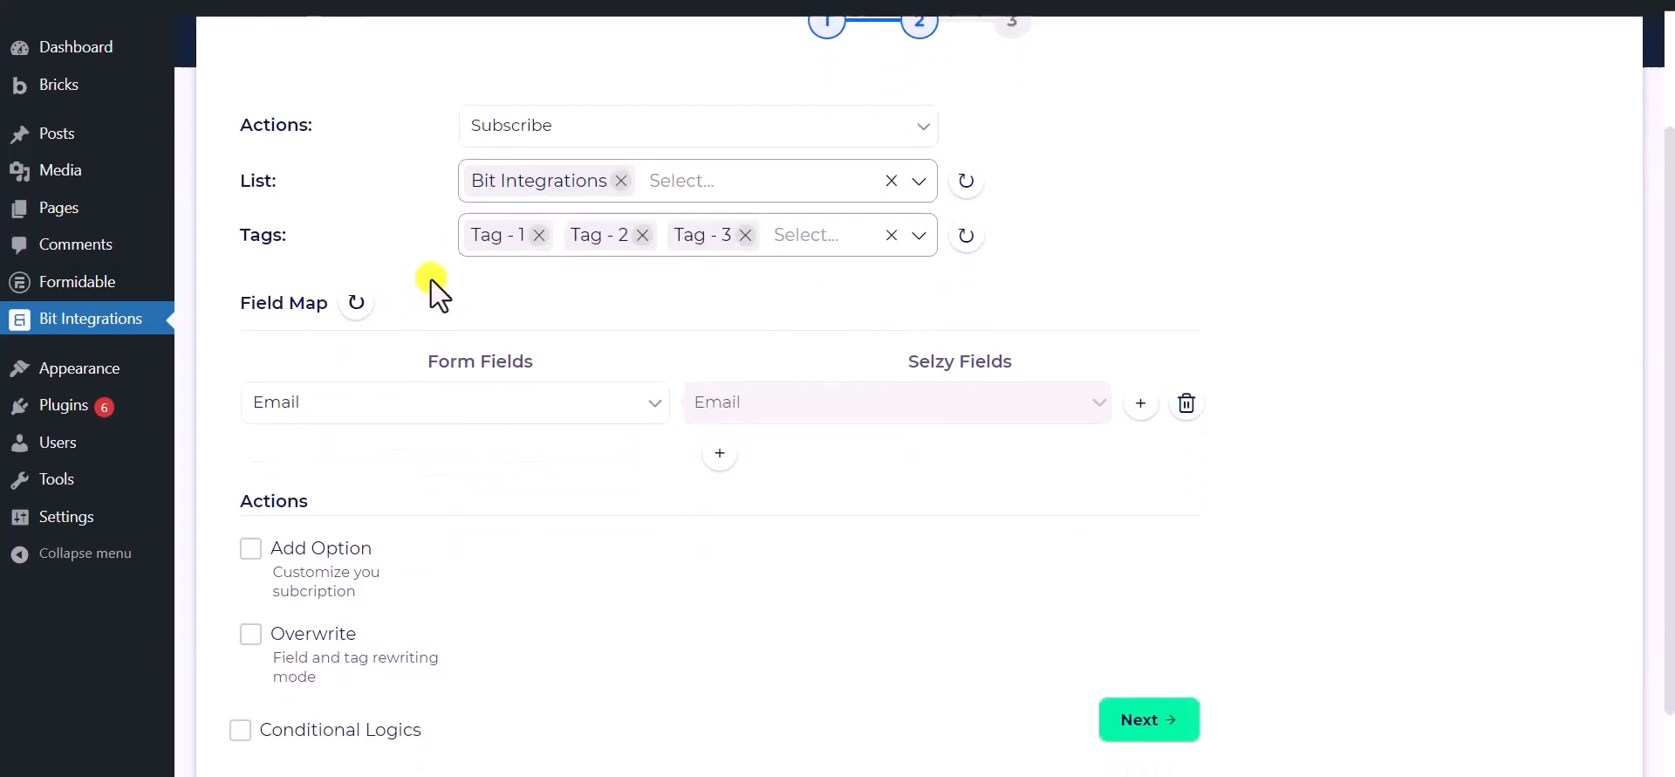
Keep Email mapped and add a row pairing the form's Phone with Selzy's Phone Number
{"action": "left_click", "coordinate": [548, 408]}
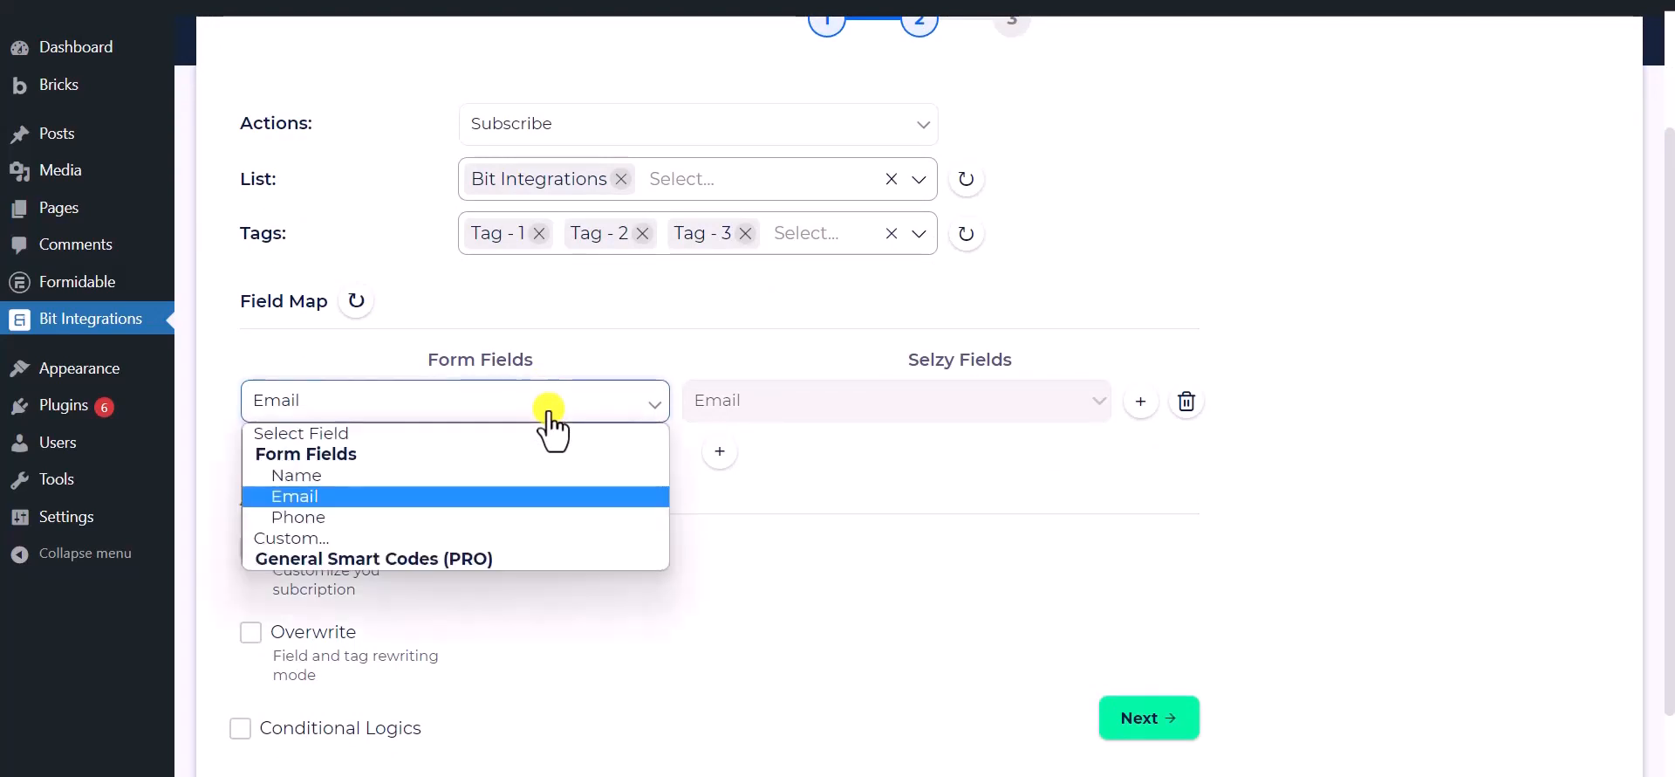
{"action": "left_click", "coordinate": [344, 500]}
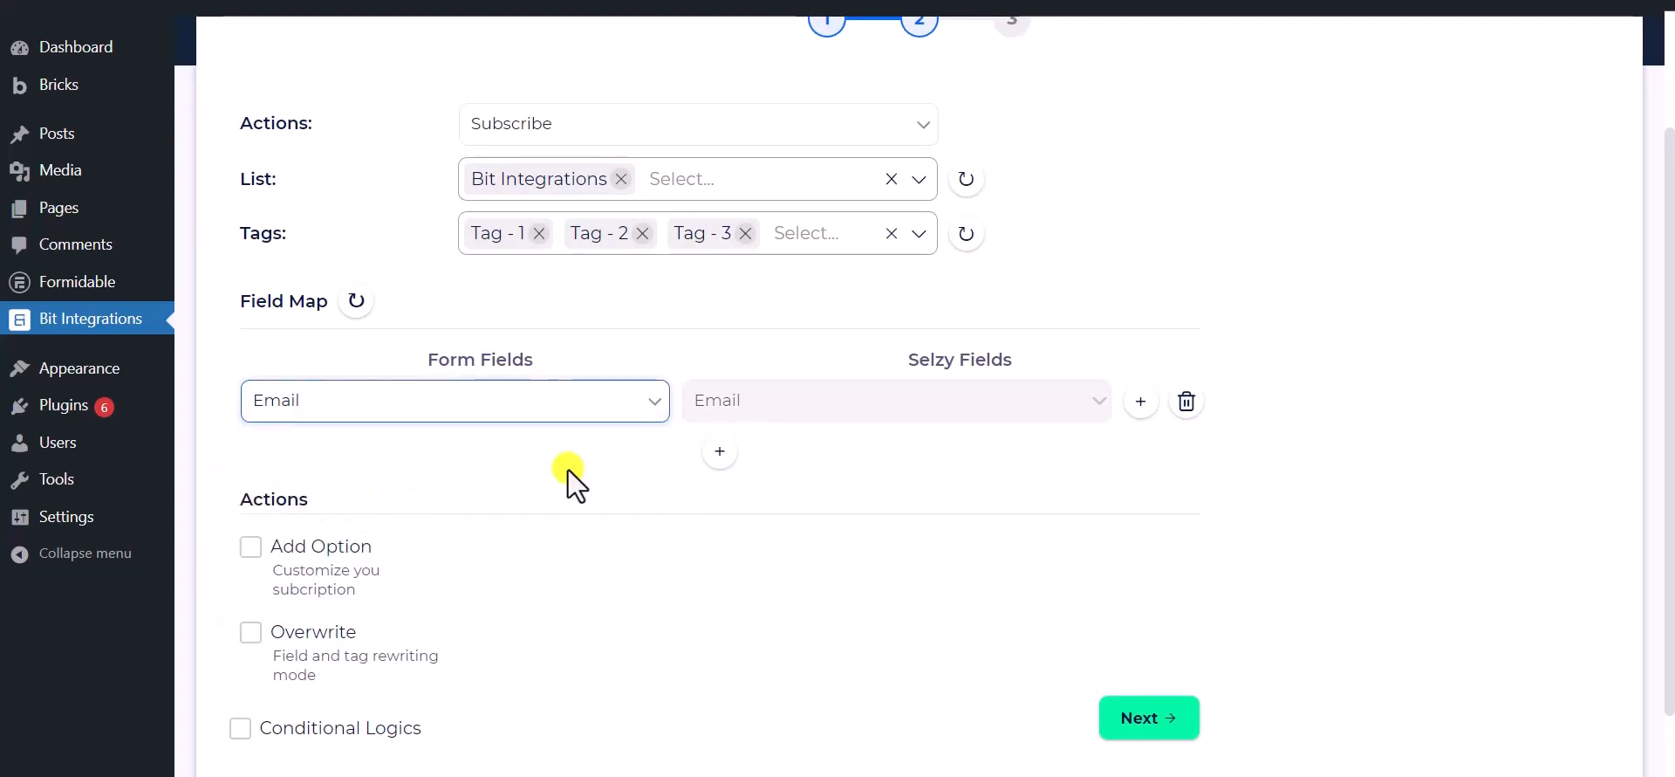
{"action": "left_click", "coordinate": [719, 451]}
{"action": "left_click", "coordinate": [781, 462]}
{"action": "left_click", "coordinate": [756, 506]}
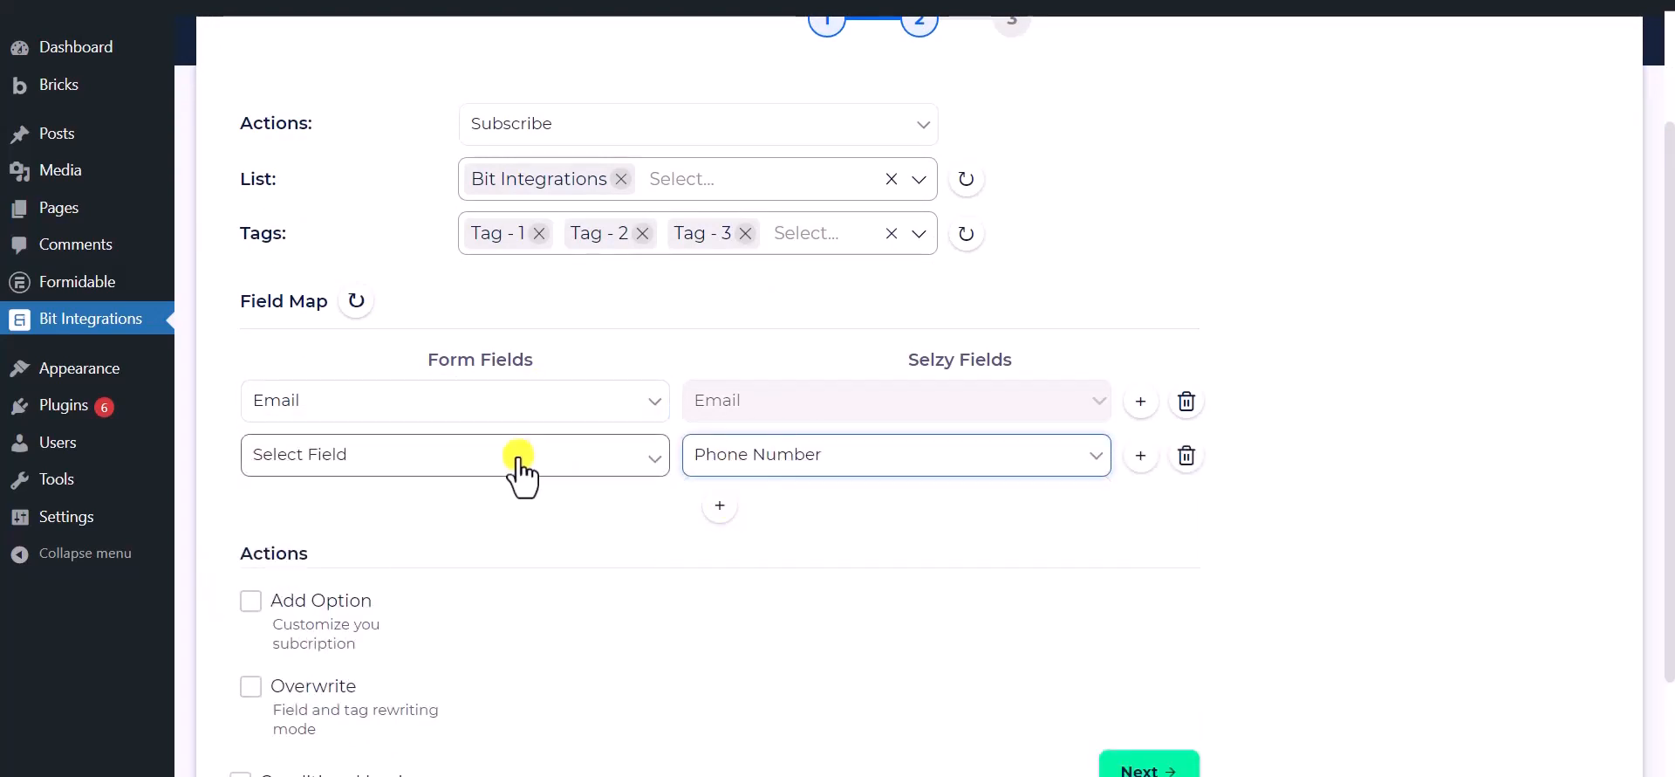
{"action": "left_click", "coordinate": [516, 457]}
{"action": "left_click", "coordinate": [343, 567]}
Add a third row pairing the form's Name with Selzy's Name
{"action": "left_click", "coordinate": [723, 506]}
{"action": "left_click", "coordinate": [738, 509]}
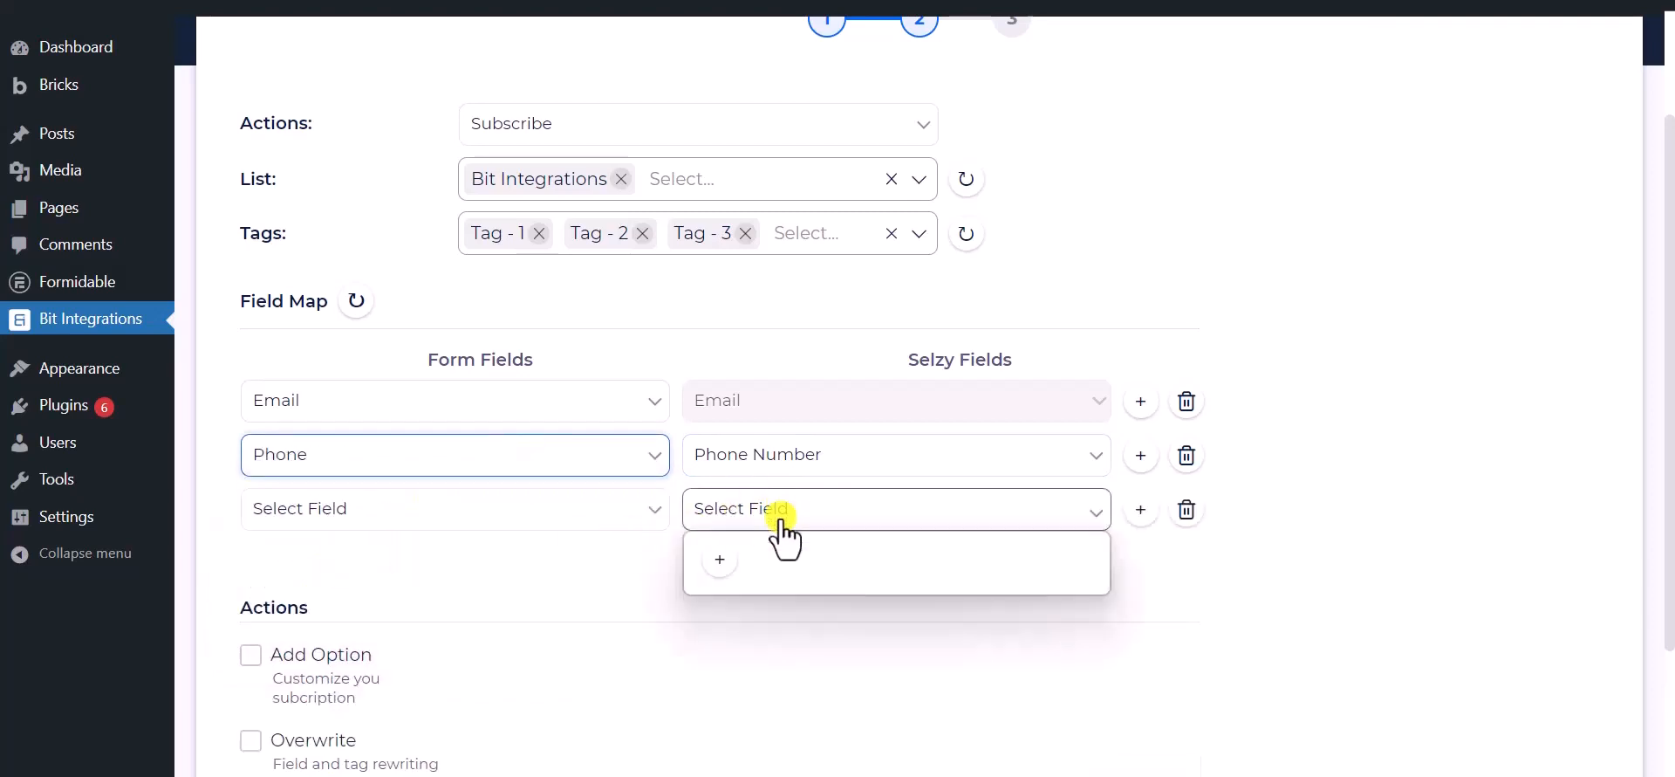
{"action": "left_click", "coordinate": [738, 579]}
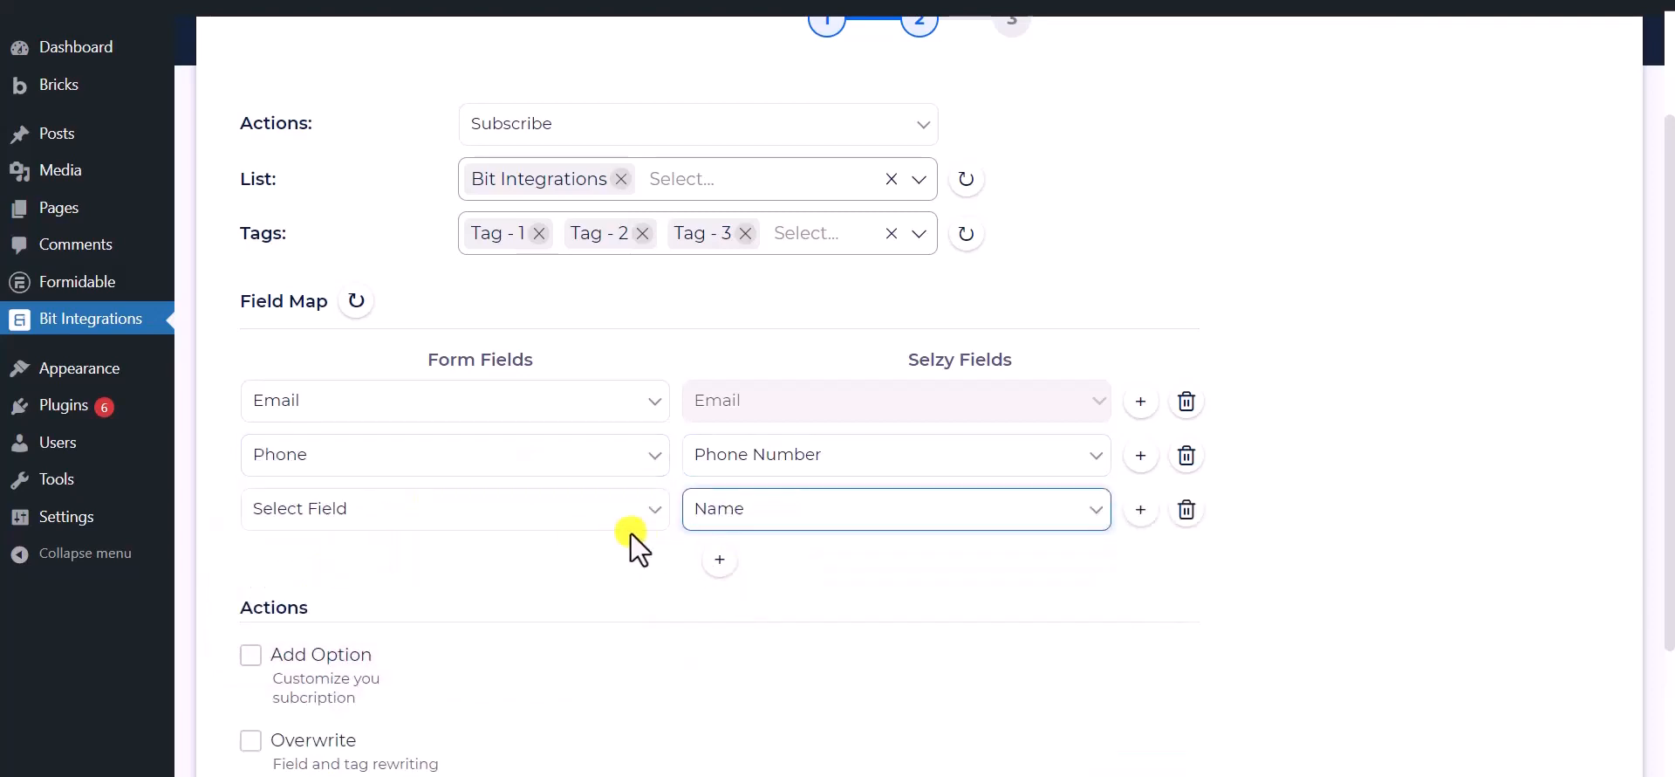
{"action": "left_click", "coordinate": [431, 504]}
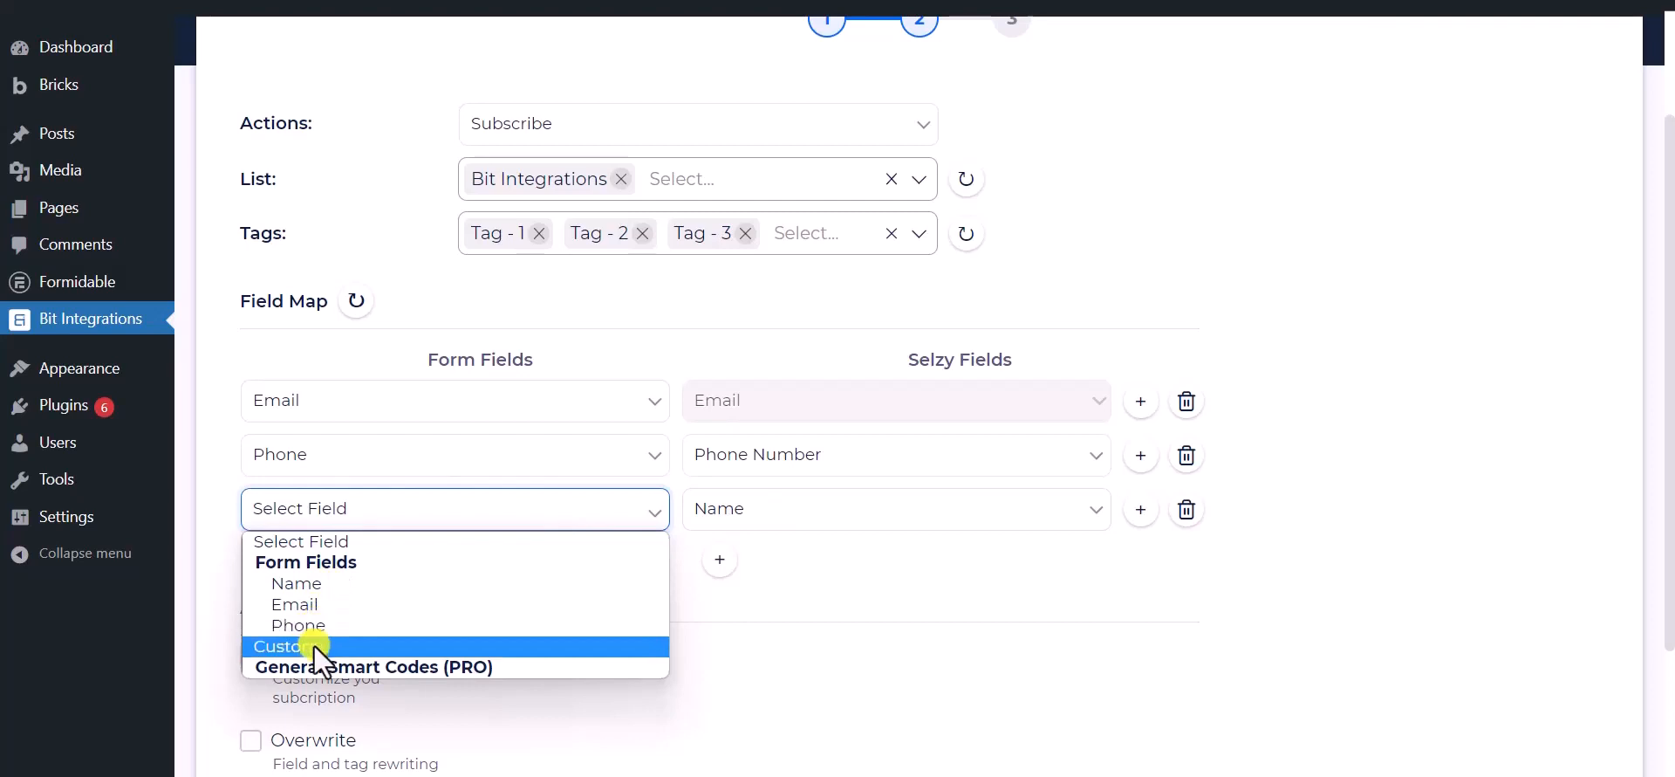
{"action": "left_click", "coordinate": [326, 581]}
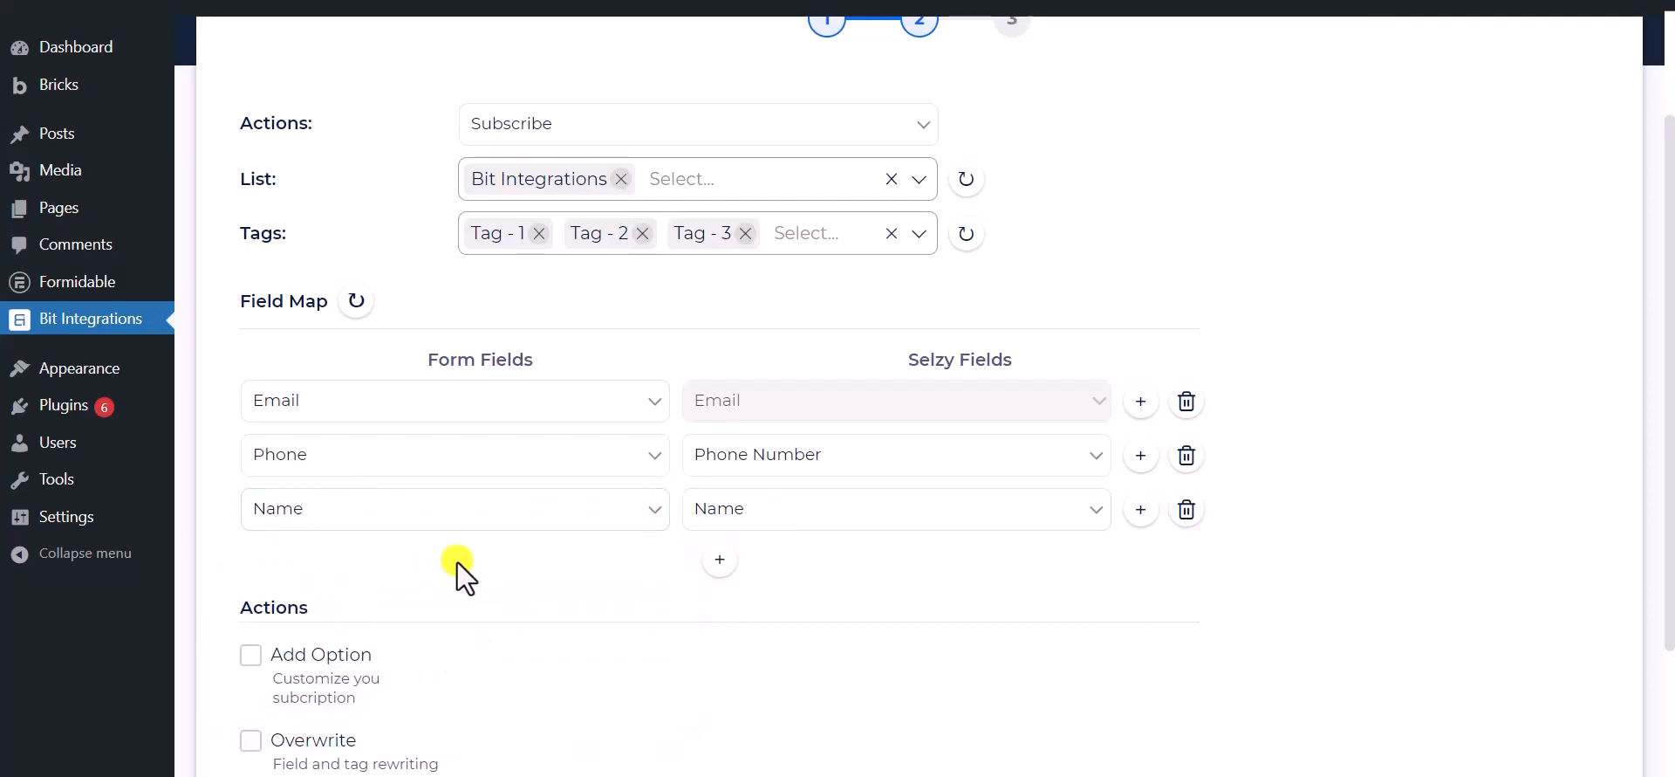
{"action": "scroll", "coordinate": [457, 562], "scroll_direction": "down", "scroll_amount": 3}
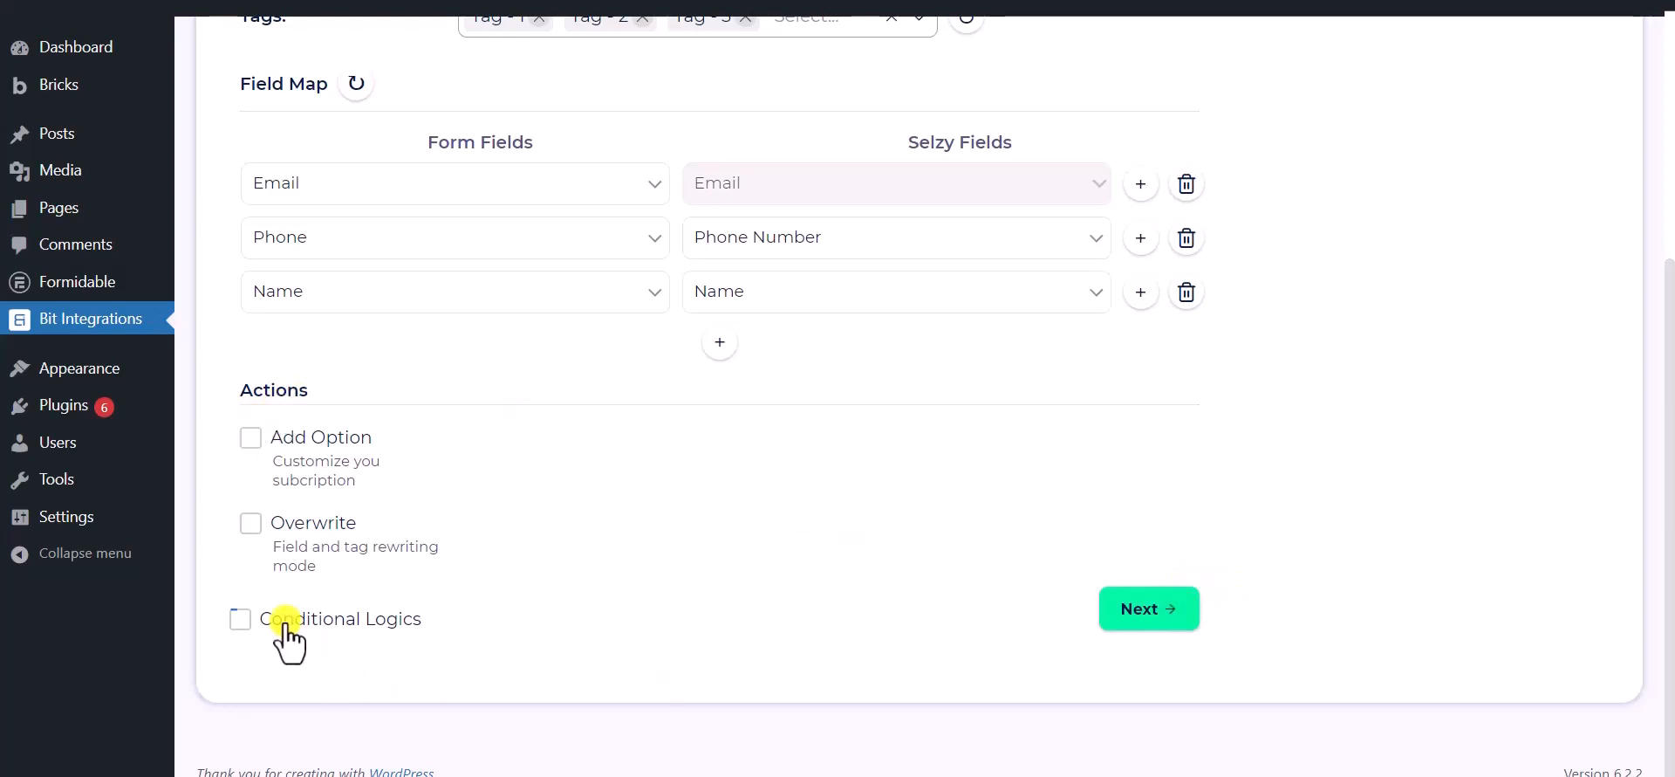
Leave Conditional Logics unticked and advance to step 3, Successfully Integrated
{"action": "left_click", "coordinate": [240, 619]}
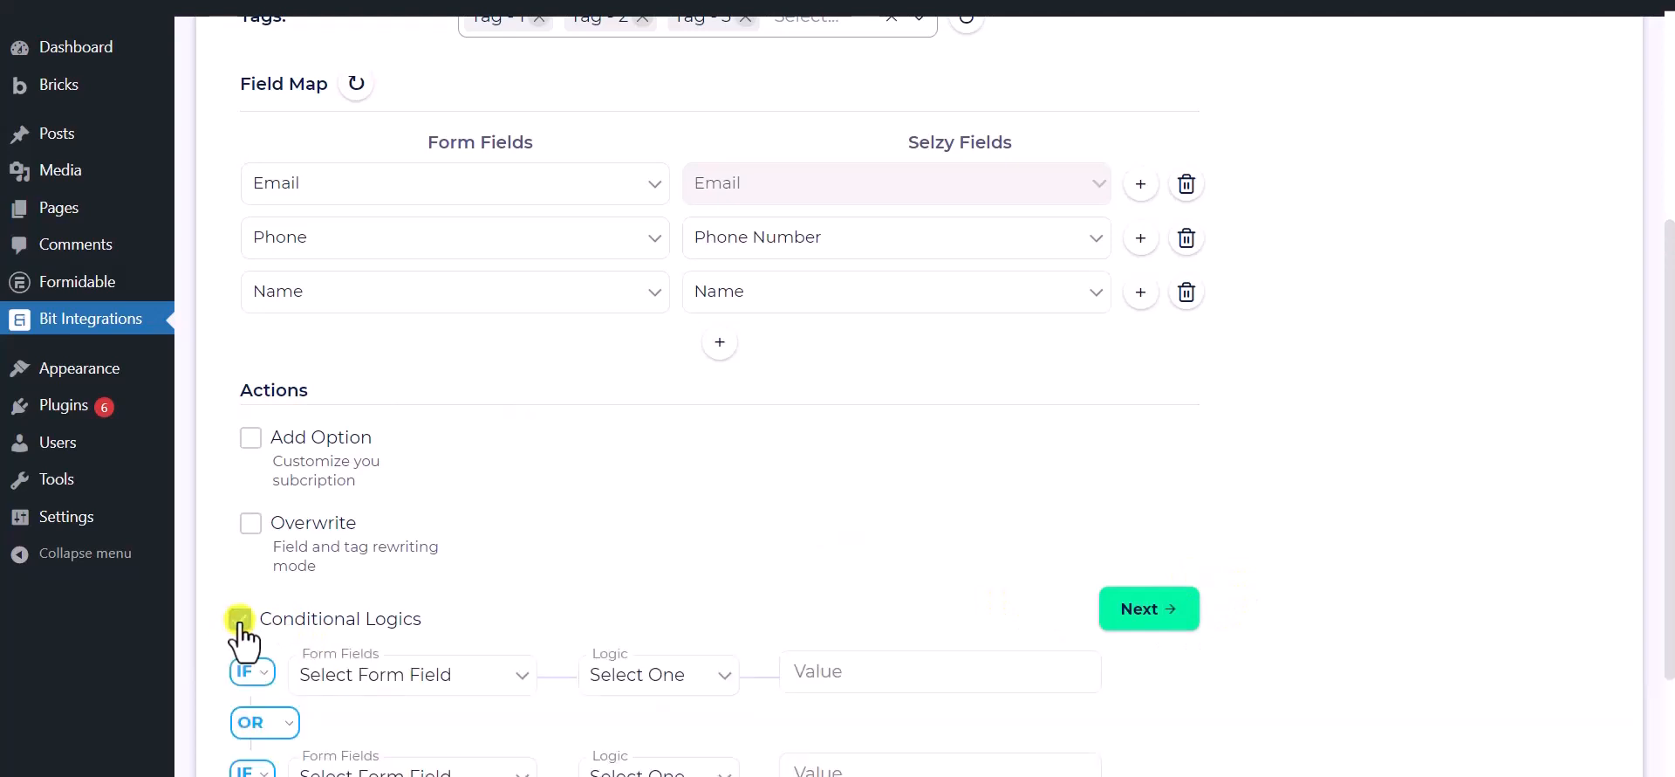
{"action": "scroll", "coordinate": [238, 630], "scroll_direction": "down", "scroll_amount": 1}
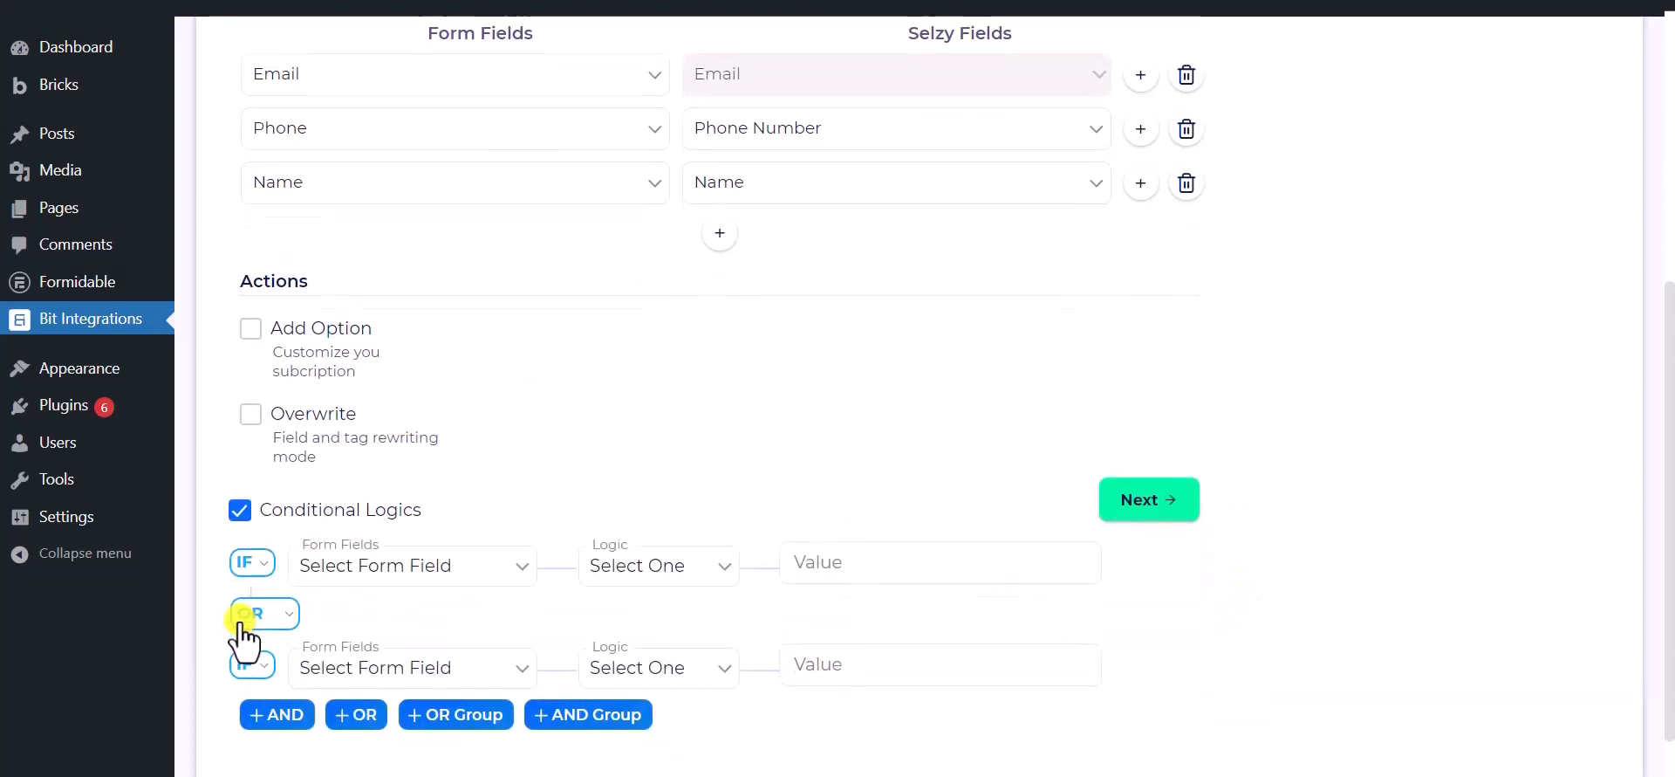
{"action": "left_click", "coordinate": [242, 510]}
{"action": "left_click", "coordinate": [1141, 613]}
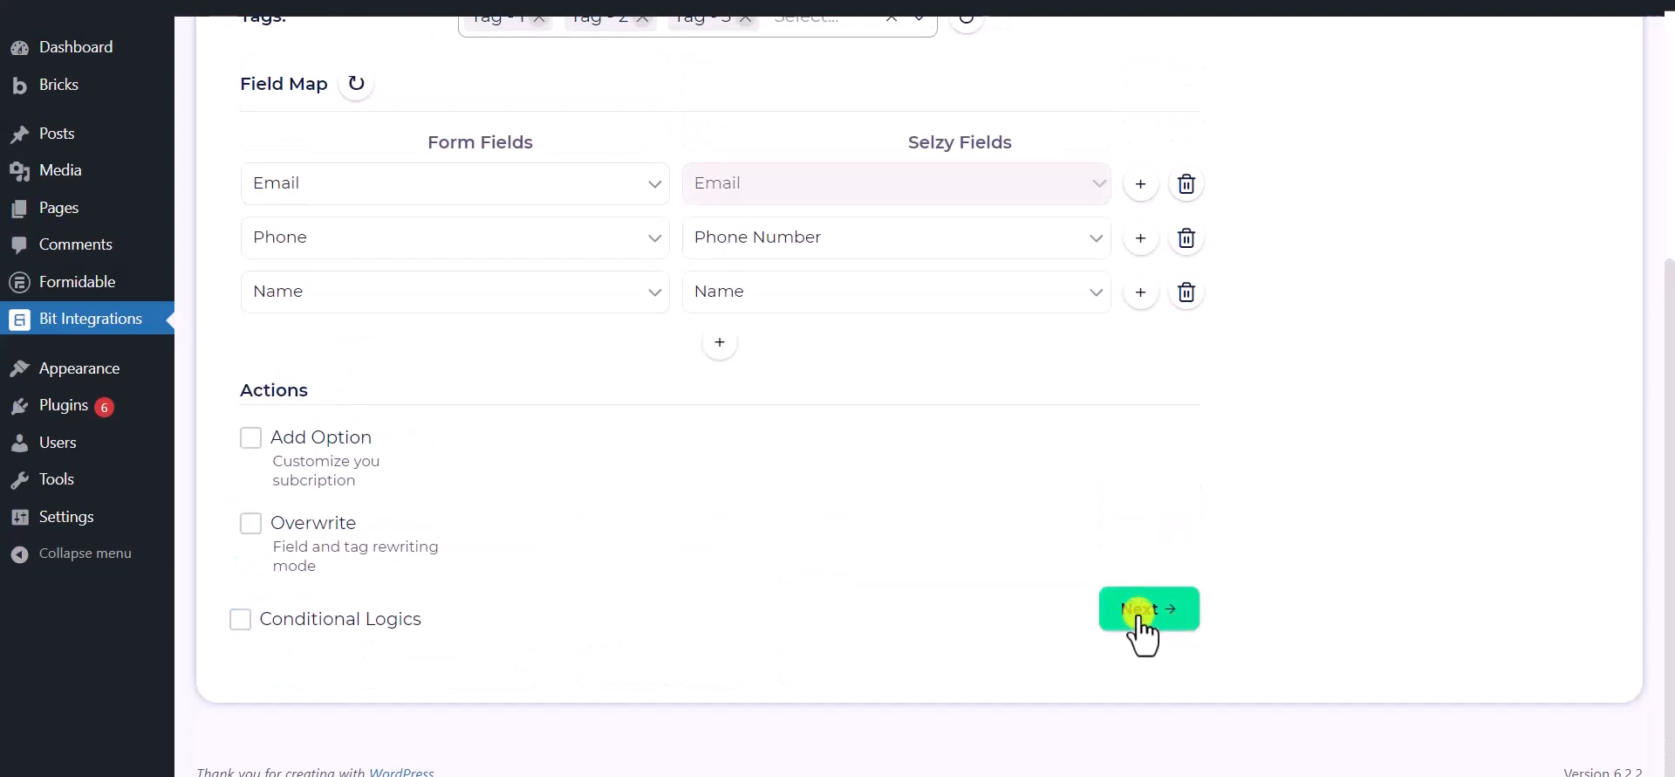
{"action": "scroll", "coordinate": [887, 265], "scroll_direction": "up", "scroll_amount": 1}
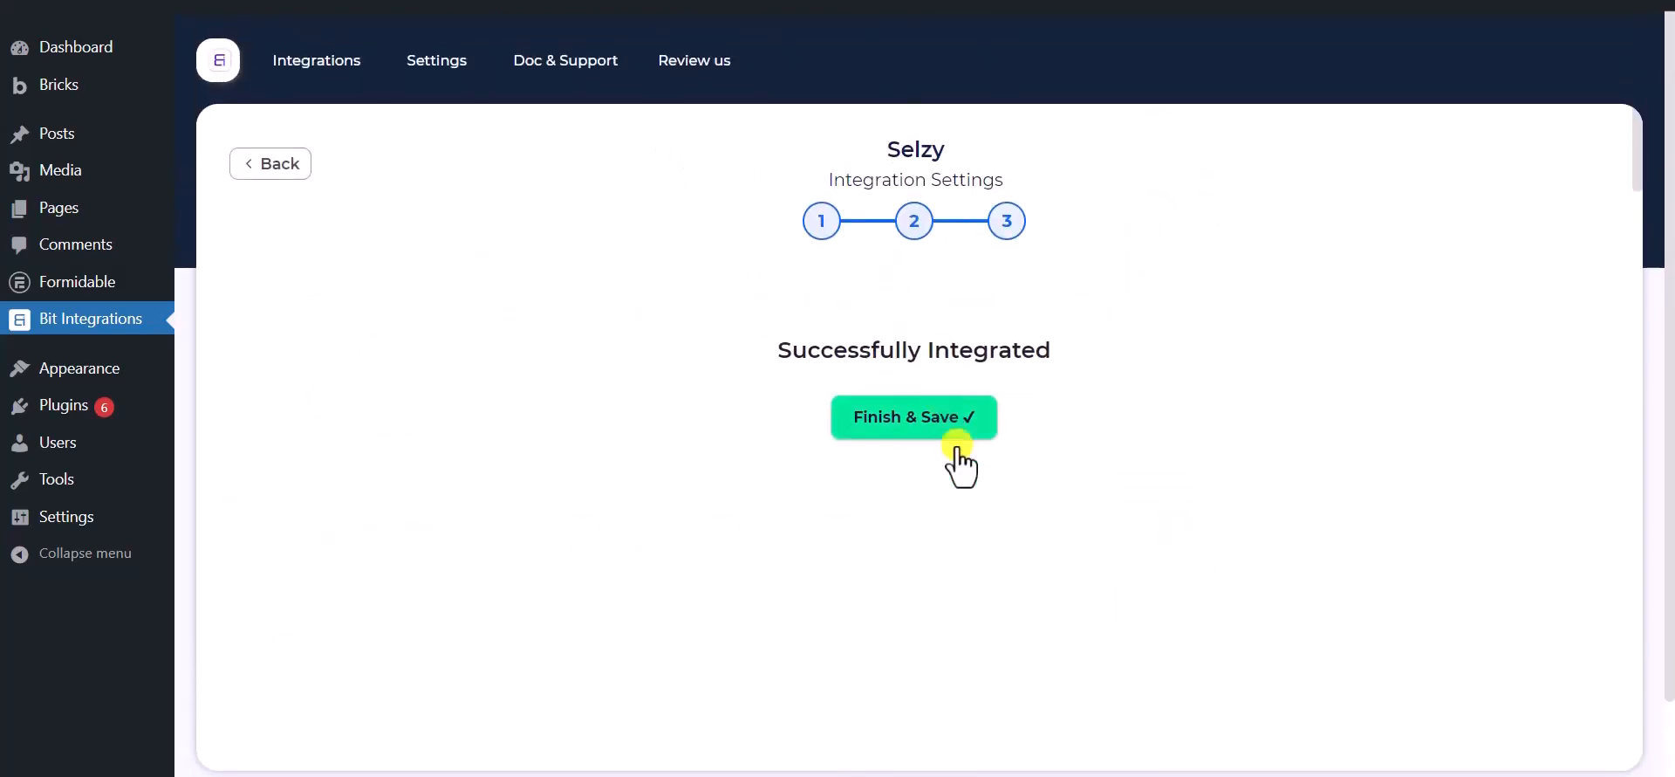
Finish & Save the Selzy integration
{"action": "left_click", "coordinate": [918, 425]}
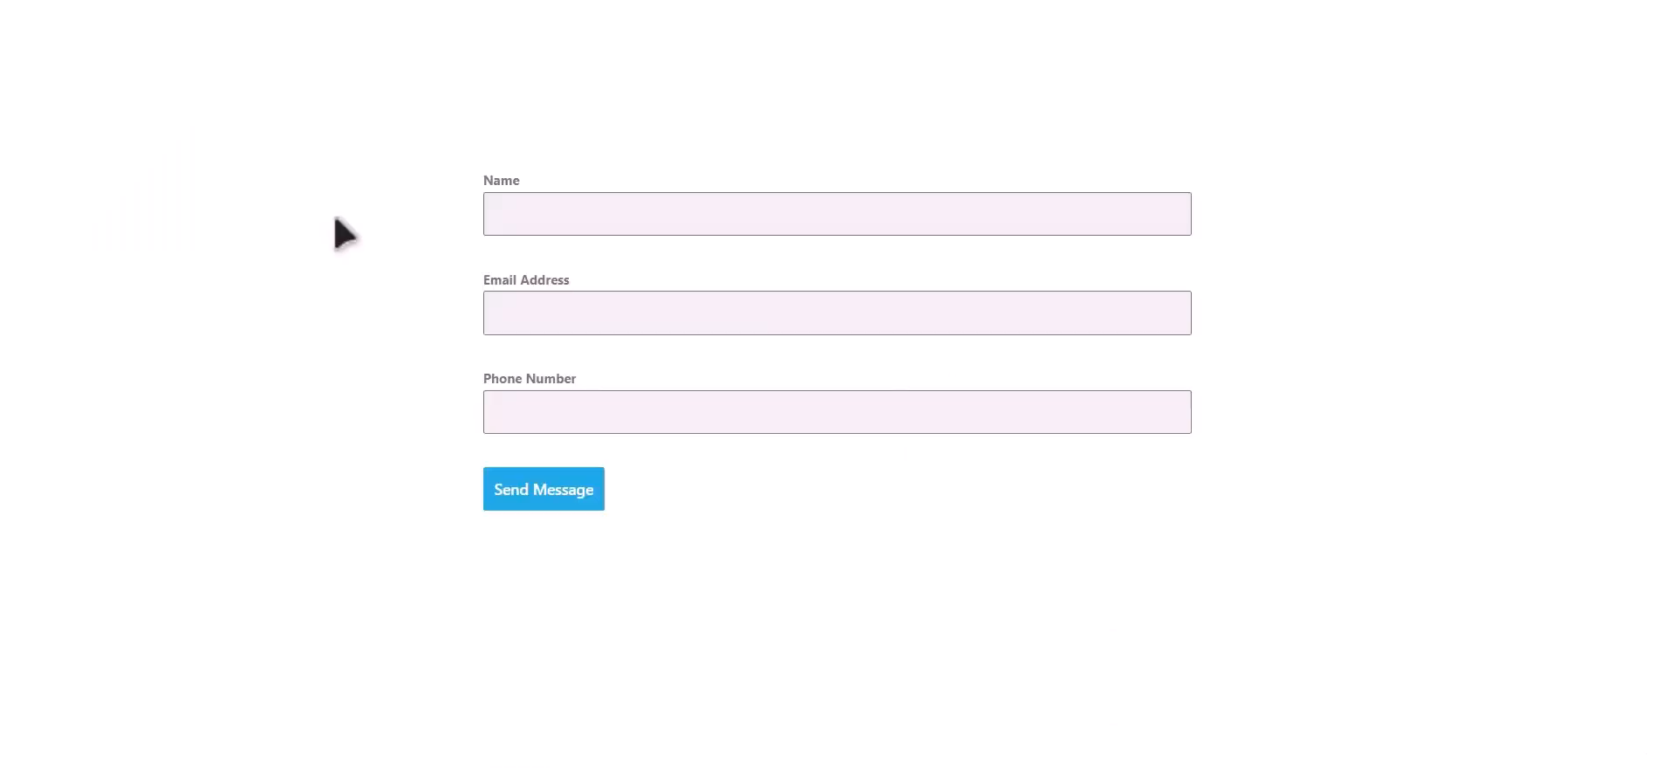
Submit the opt-in form with name 'Bit Integrations', a test e-mail and a phone number
{"action": "left_click", "coordinate": [666, 203]}
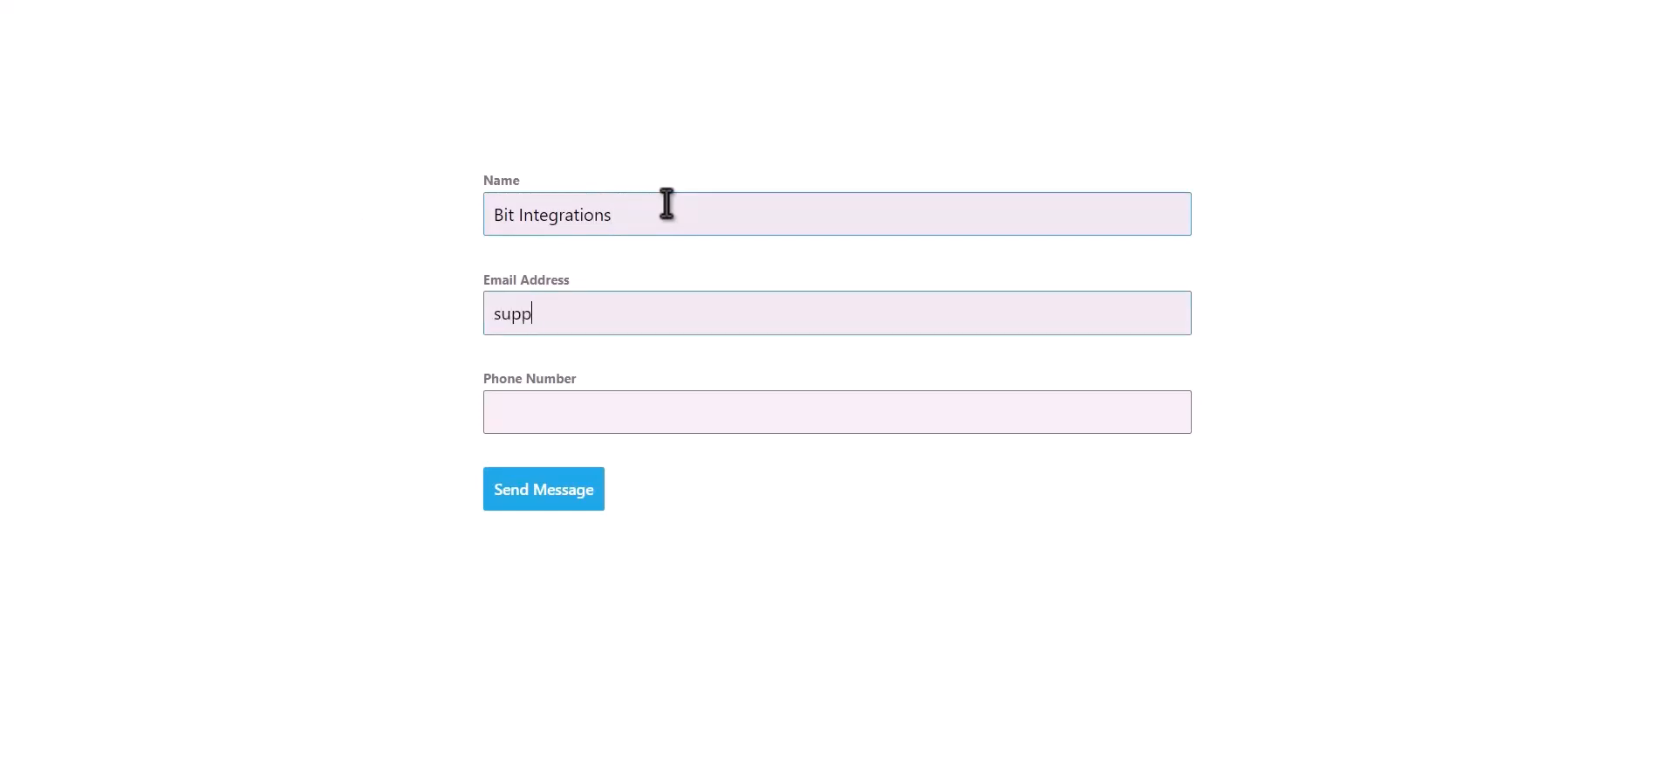
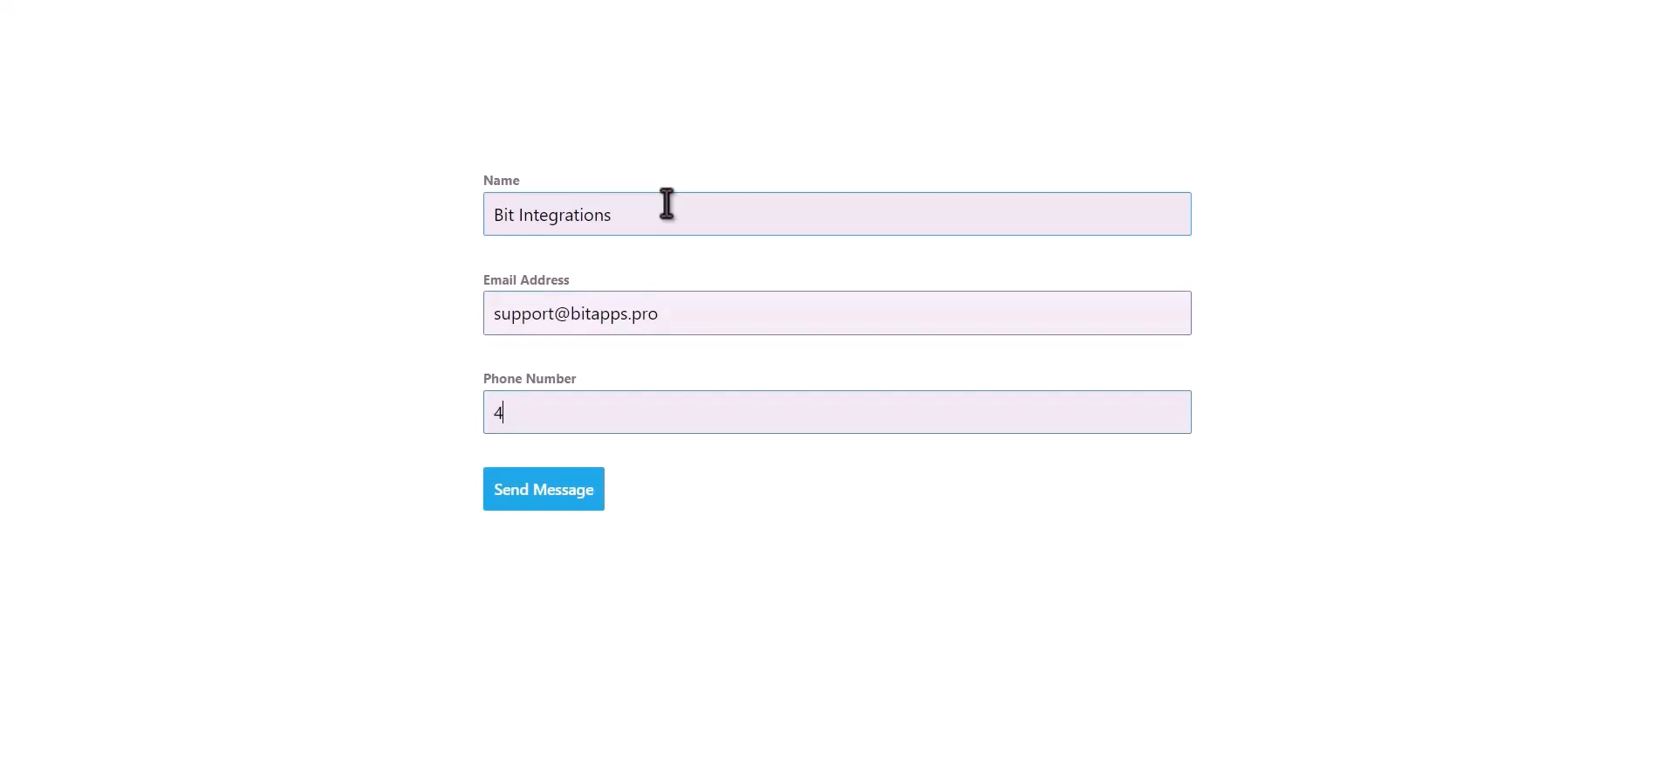
{"action": "left_click", "coordinate": [580, 496]}
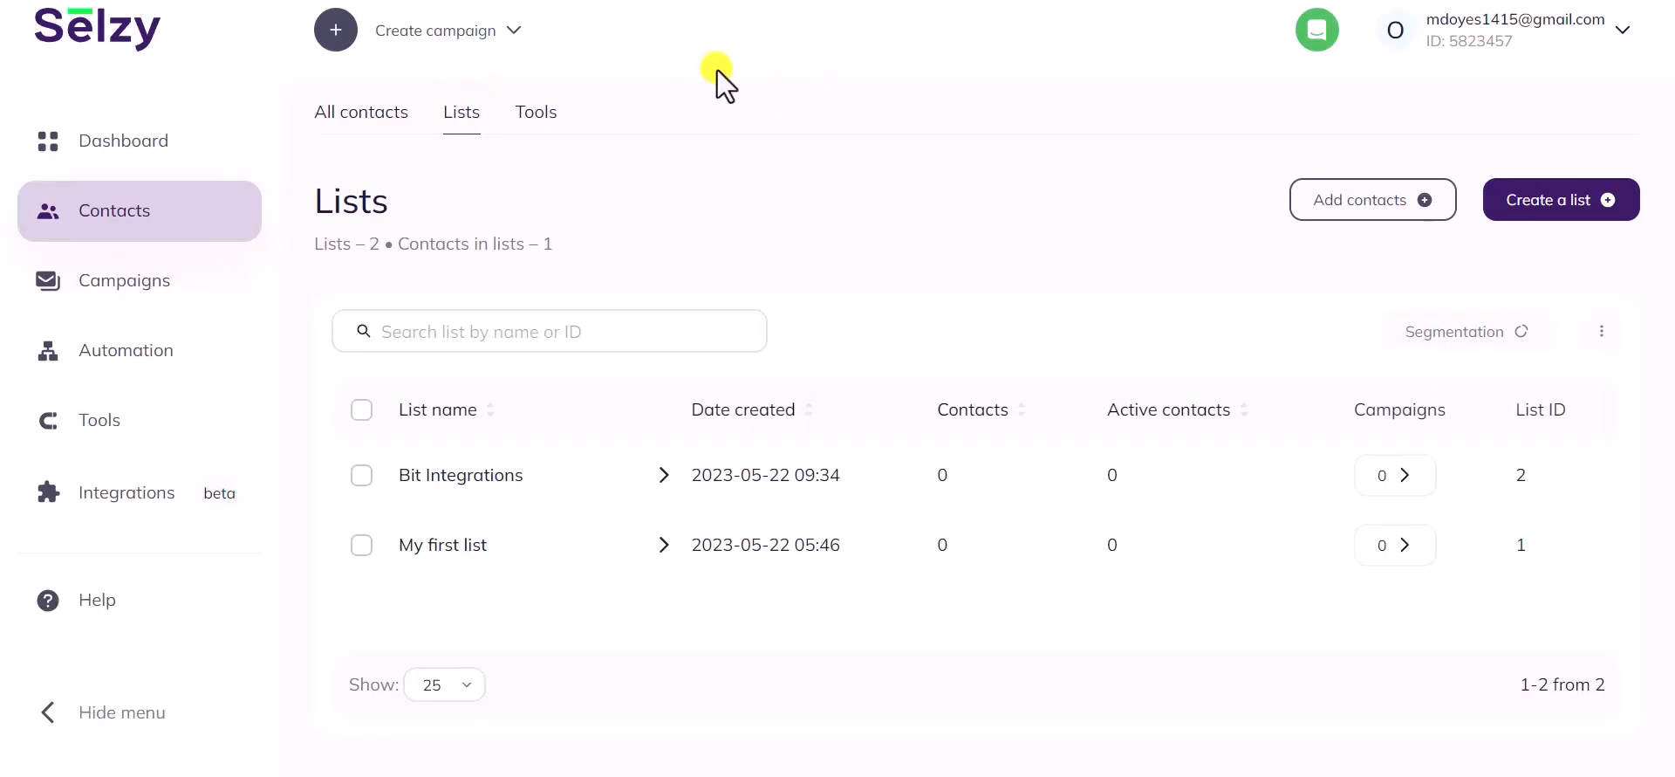
Open the test contact from Selzy's Bit Integrations list and check its name field
{"action": "left_click", "coordinate": [442, 478]}
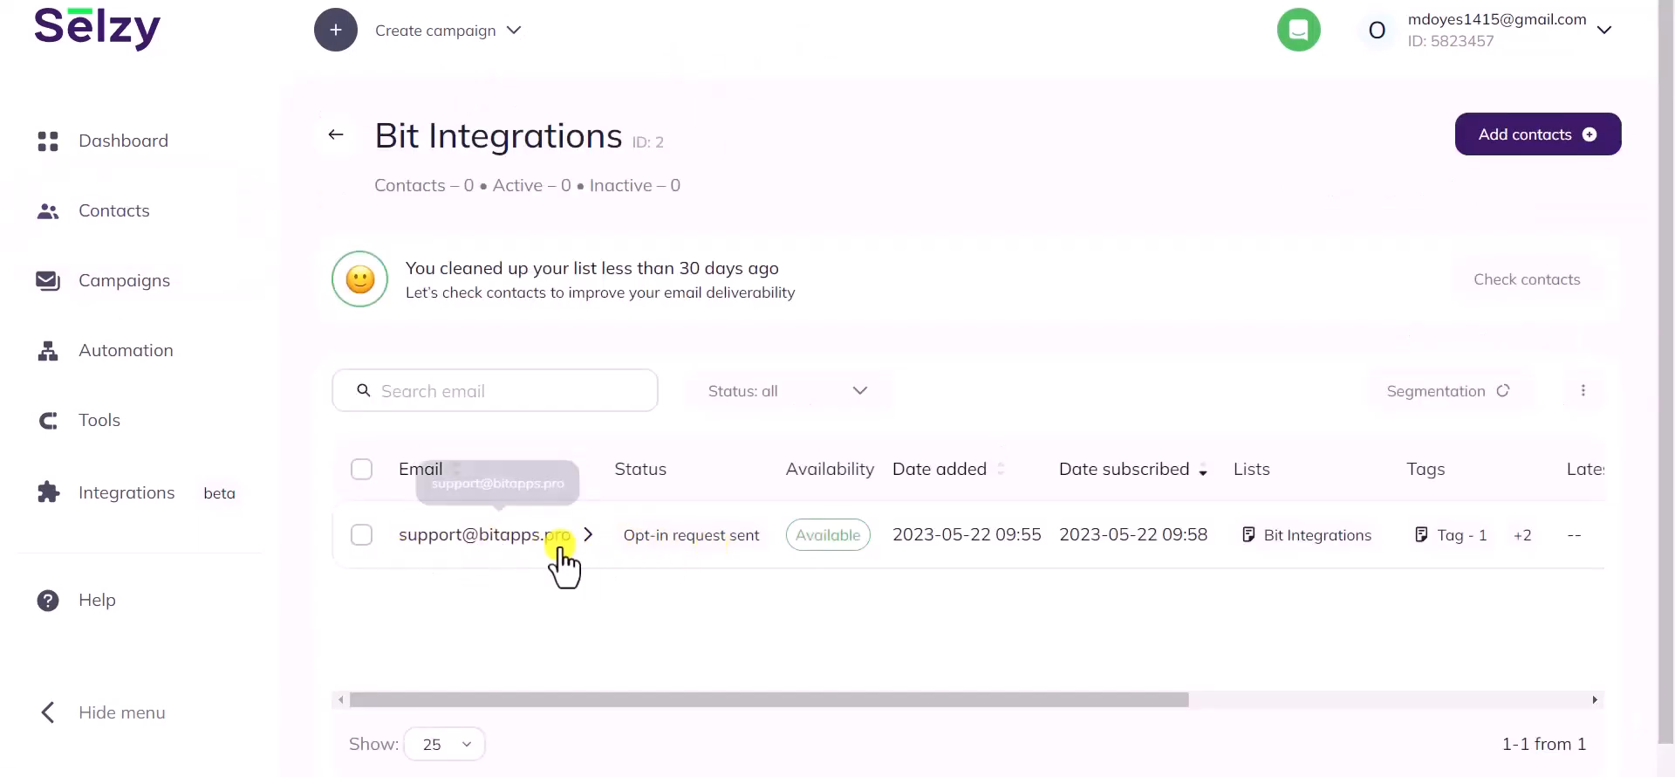
{"action": "left_click", "coordinate": [511, 545]}
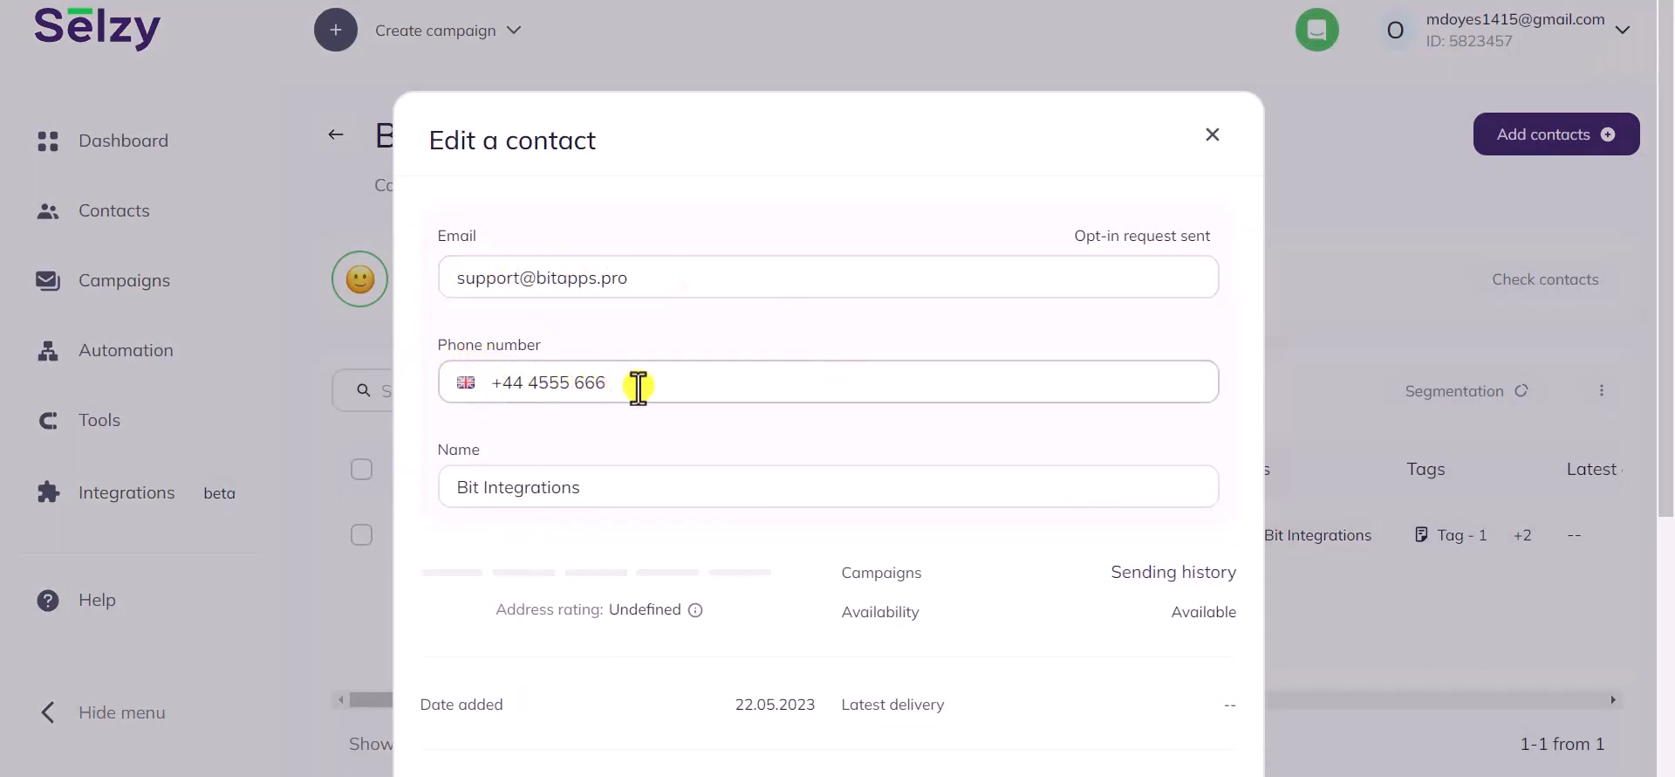
{"action": "scroll", "coordinate": [685, 393], "scroll_direction": "down", "scroll_amount": 1}
{"action": "left_click_drag", "start_coordinate": [593, 377], "coordinate": [468, 375]}
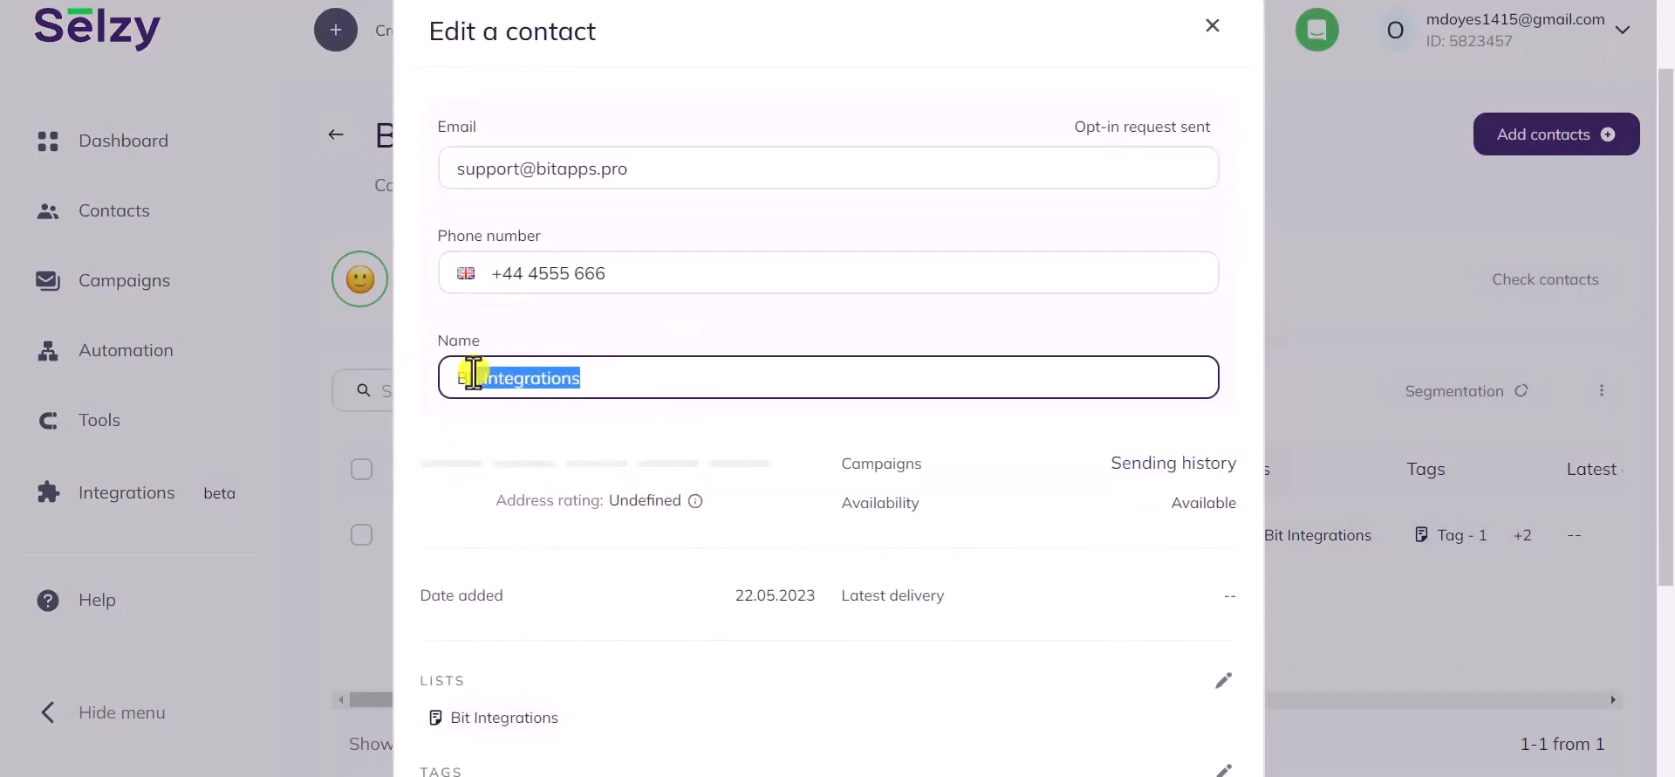
{"action": "left_click", "coordinate": [485, 422]}
Confirm the contact is in the Bit Integrations list with Tag - 1, Tag - 2 and Tag - 3
{"action": "scroll", "coordinate": [485, 423], "scroll_direction": "down", "scroll_amount": 3}
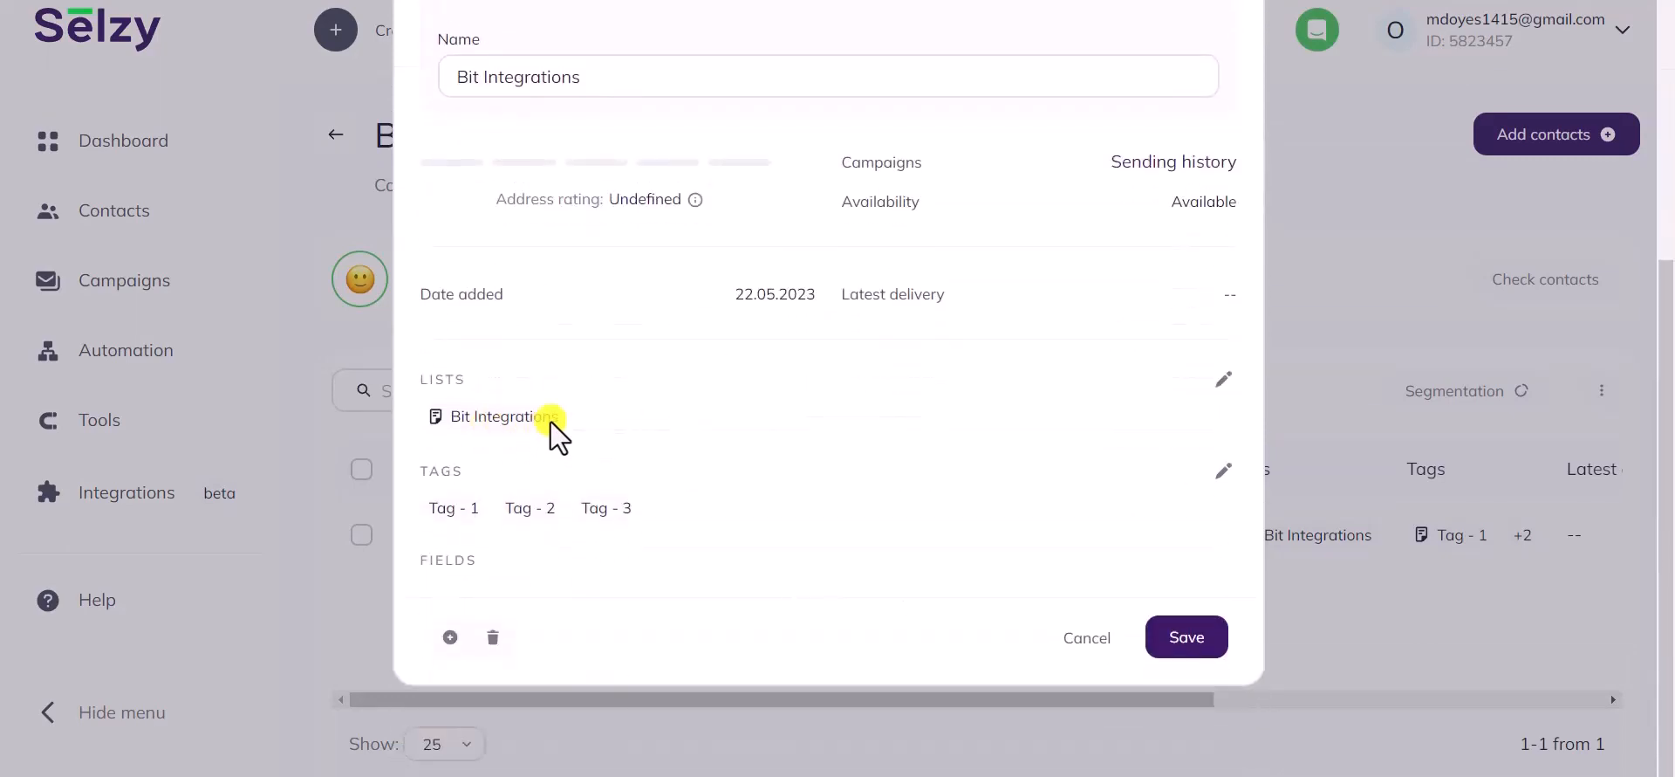
{"action": "left_click_drag", "start_coordinate": [553, 417], "coordinate": [417, 419]}
{"action": "left_click_drag", "start_coordinate": [490, 375], "coordinate": [400, 370]}
{"action": "left_click_drag", "start_coordinate": [504, 508], "coordinate": [434, 505]}
{"action": "left_click_drag", "start_coordinate": [558, 508], "coordinate": [521, 512]}
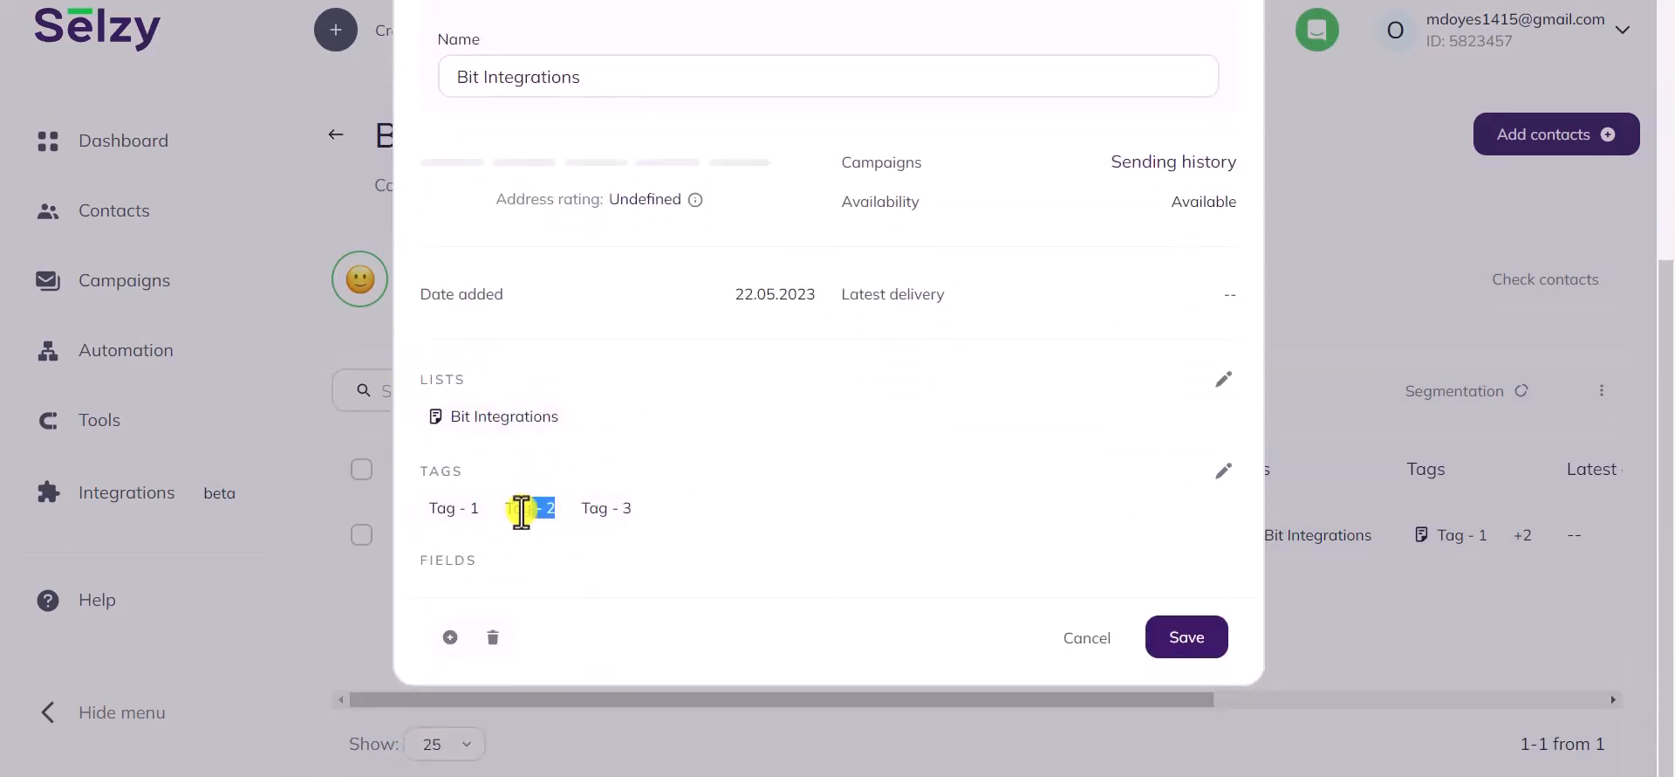
{"action": "left_click_drag", "start_coordinate": [647, 513], "coordinate": [578, 506]}
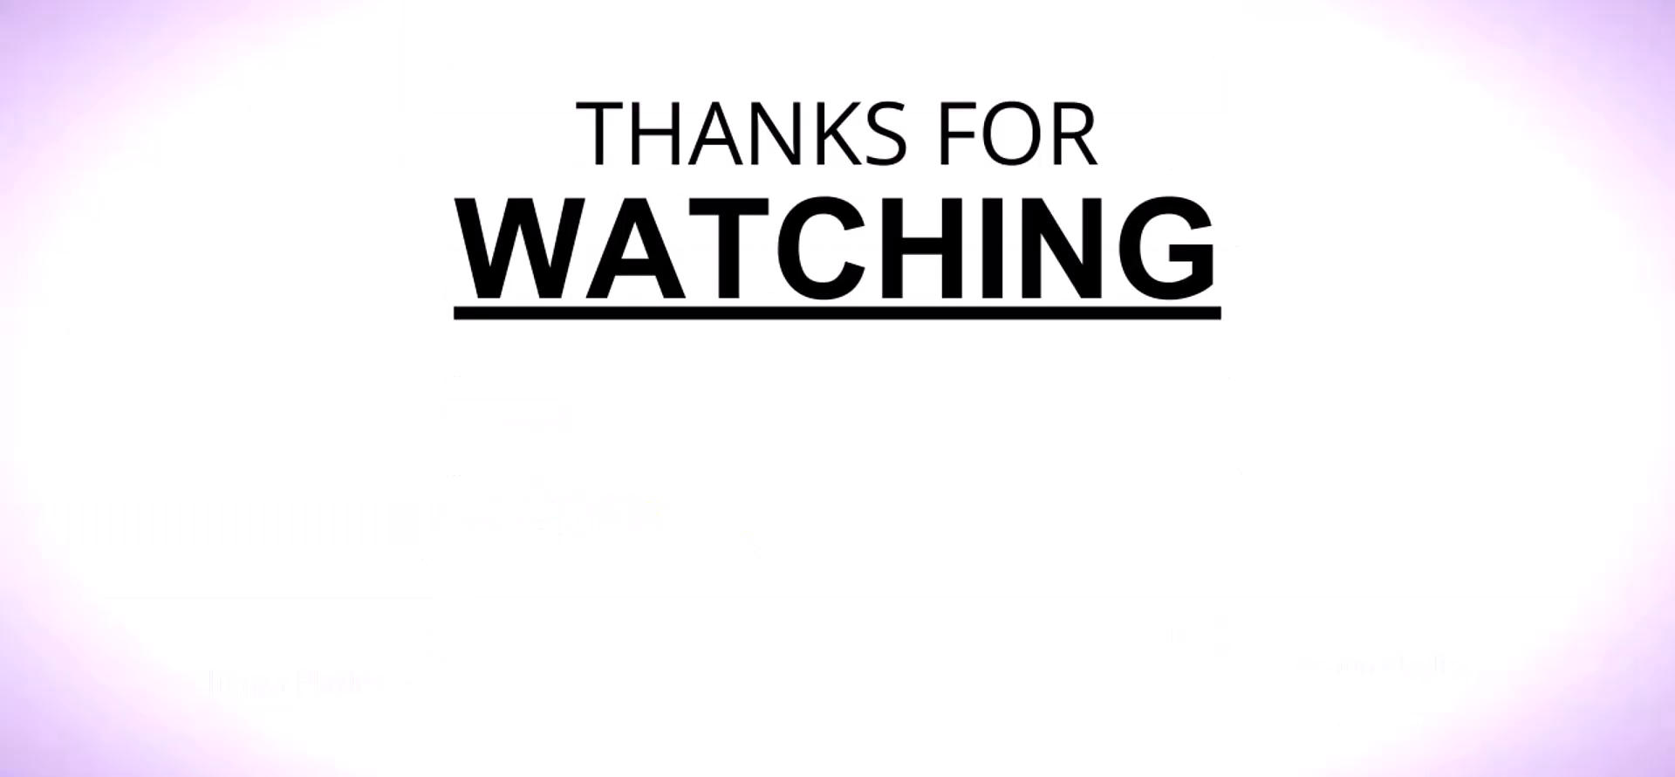